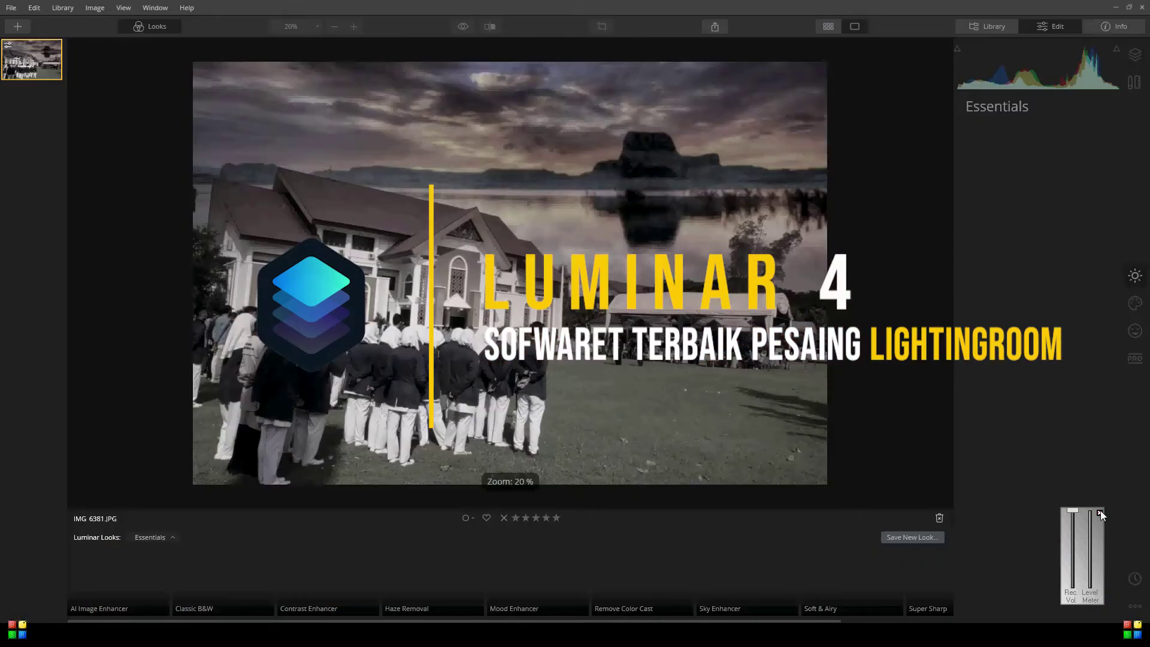
Open the photo _MG_7520 from the GEDUNG FISIP folder on New Volume (E:).
{"action": "left_click", "coordinate": [1100, 512]}
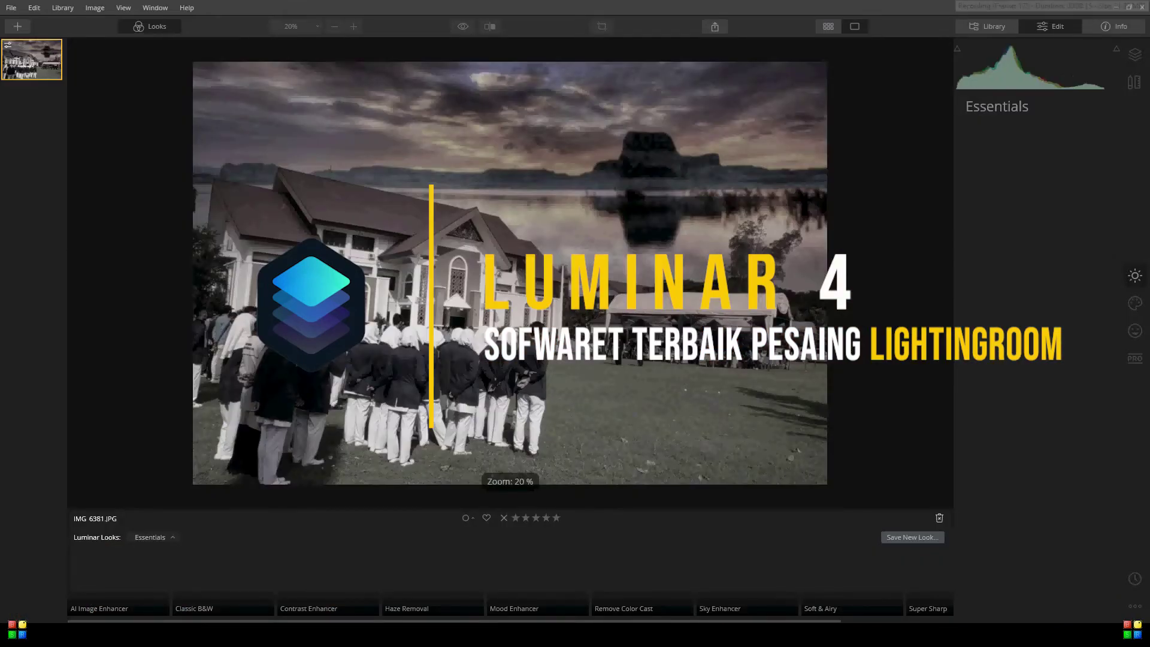
{"action": "right_click", "coordinate": [406, 254]}
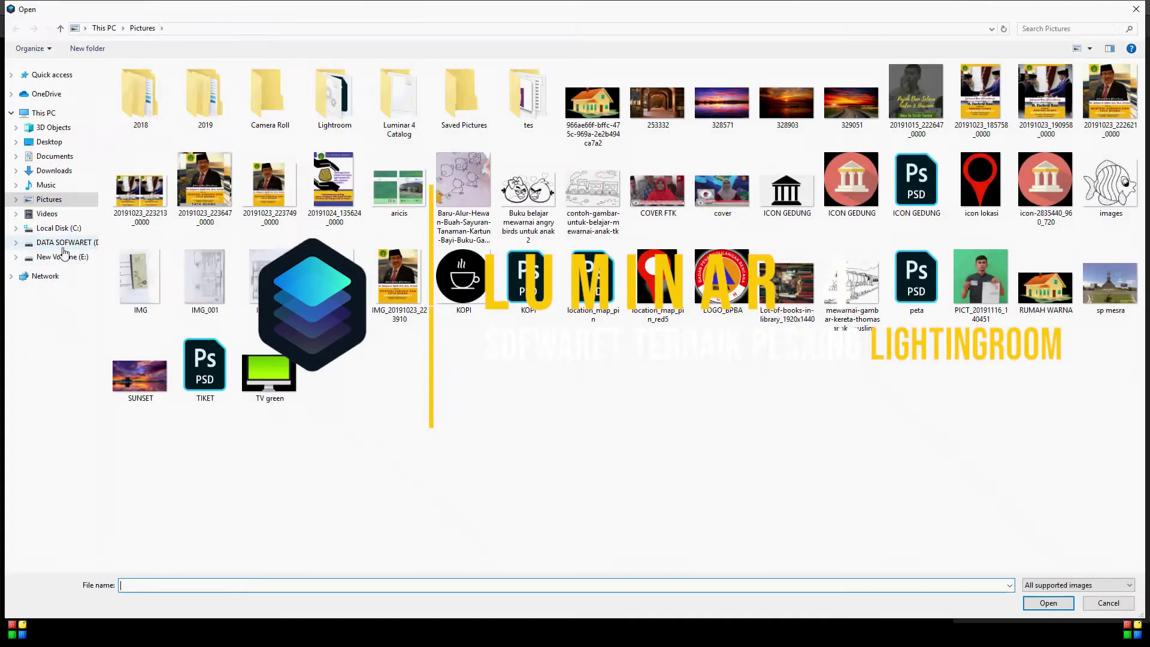
{"action": "left_click", "coordinate": [64, 257]}
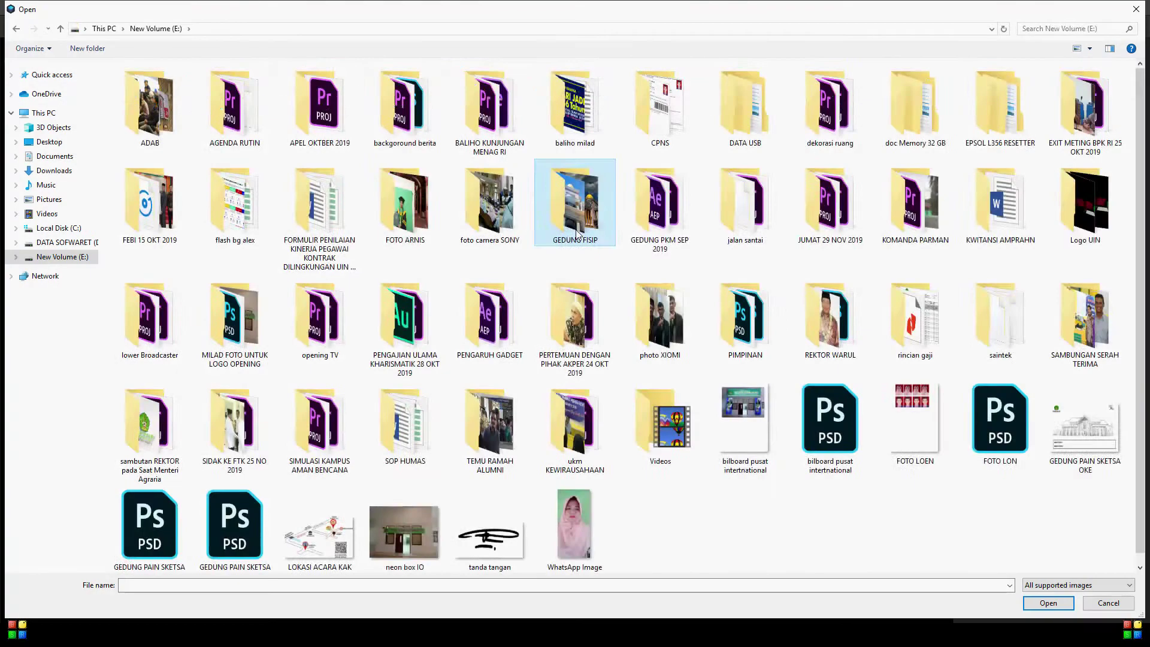
{"action": "double_click", "coordinate": [575, 204]}
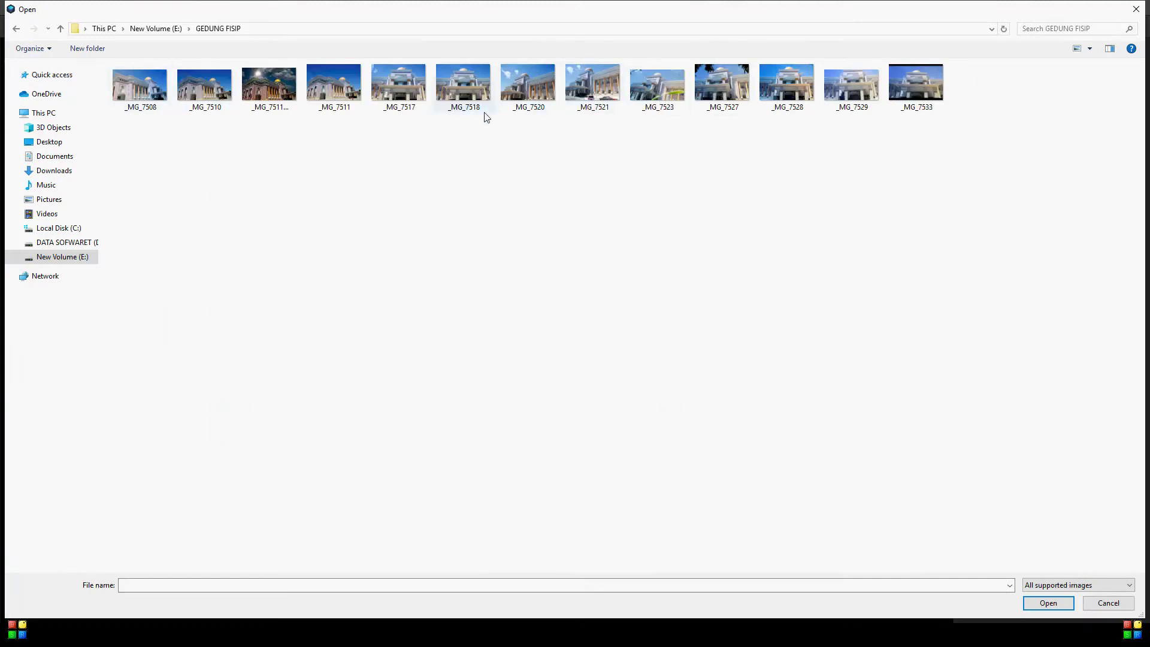
{"action": "double_click", "coordinate": [538, 95]}
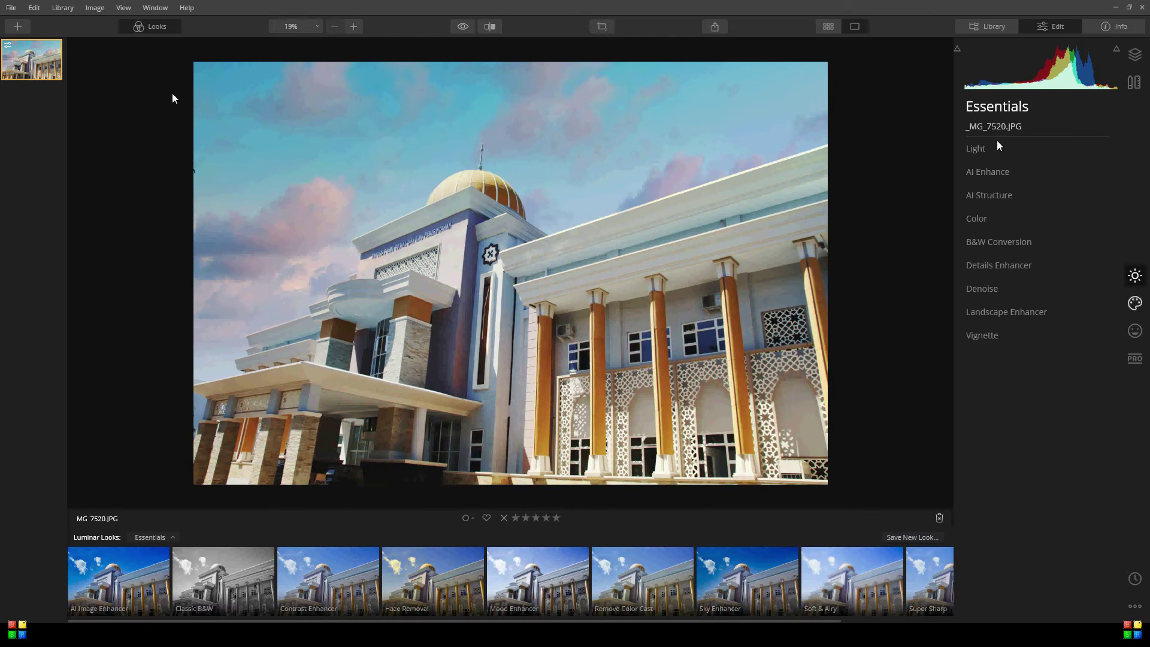
Move the current photo to the trash and open _MG_7508 from the GEDUNG FISIP folder instead.
{"action": "right_click", "coordinate": [627, 175]}
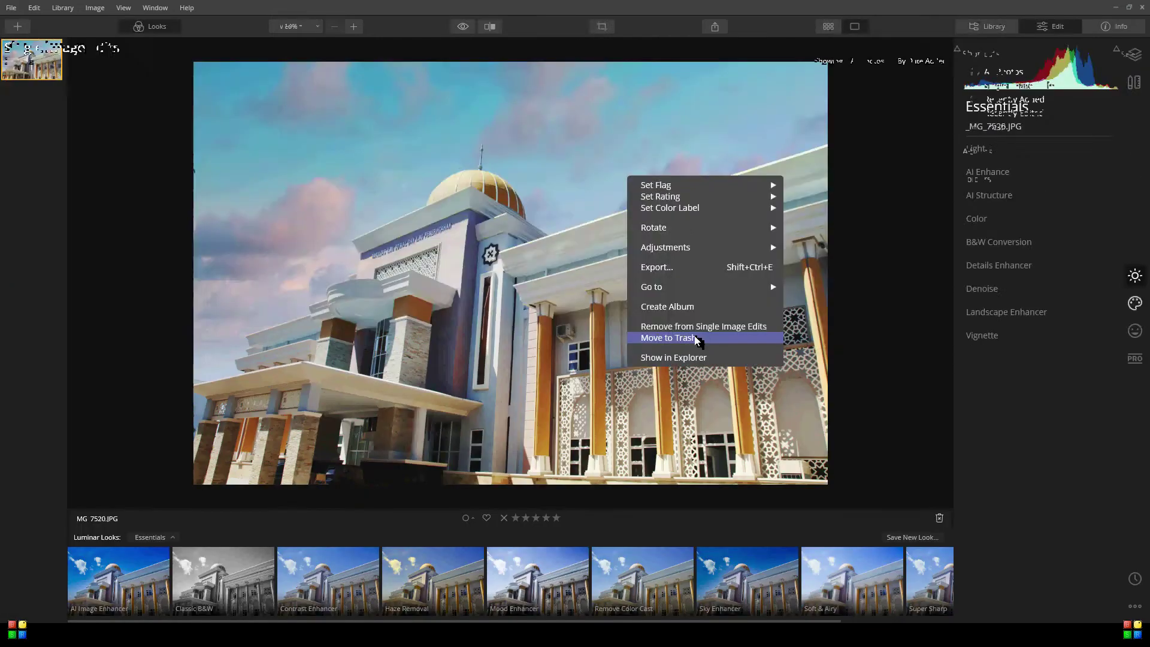
{"action": "left_click", "coordinate": [698, 338]}
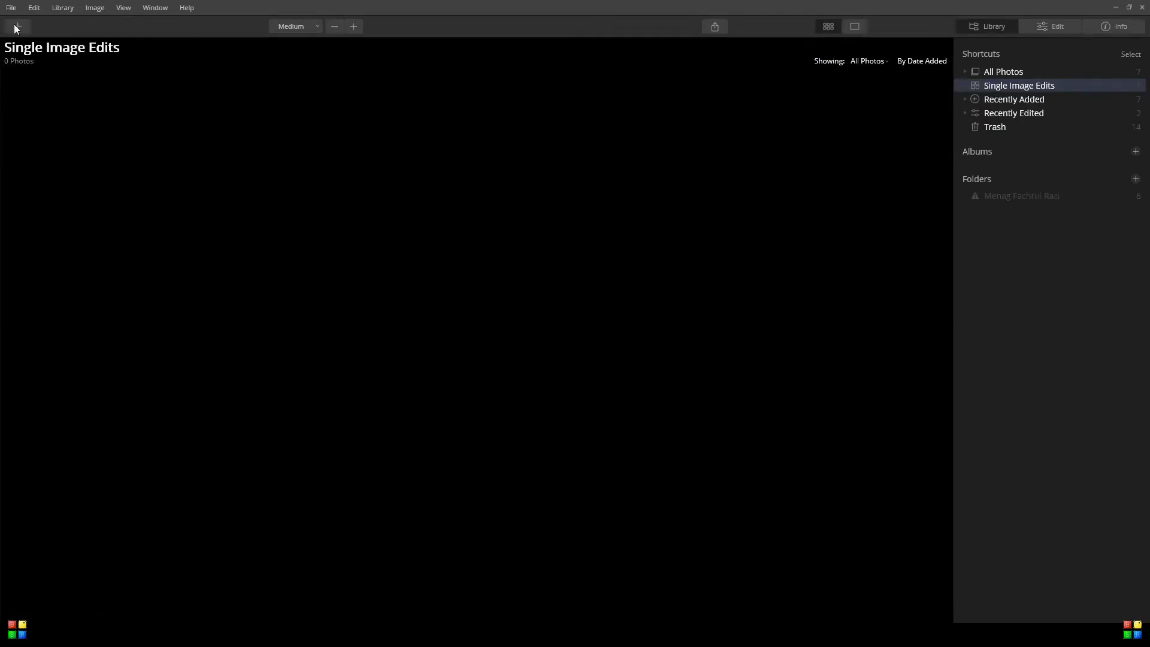
{"action": "left_click", "coordinate": [17, 26]}
{"action": "double_click", "coordinate": [528, 84]}
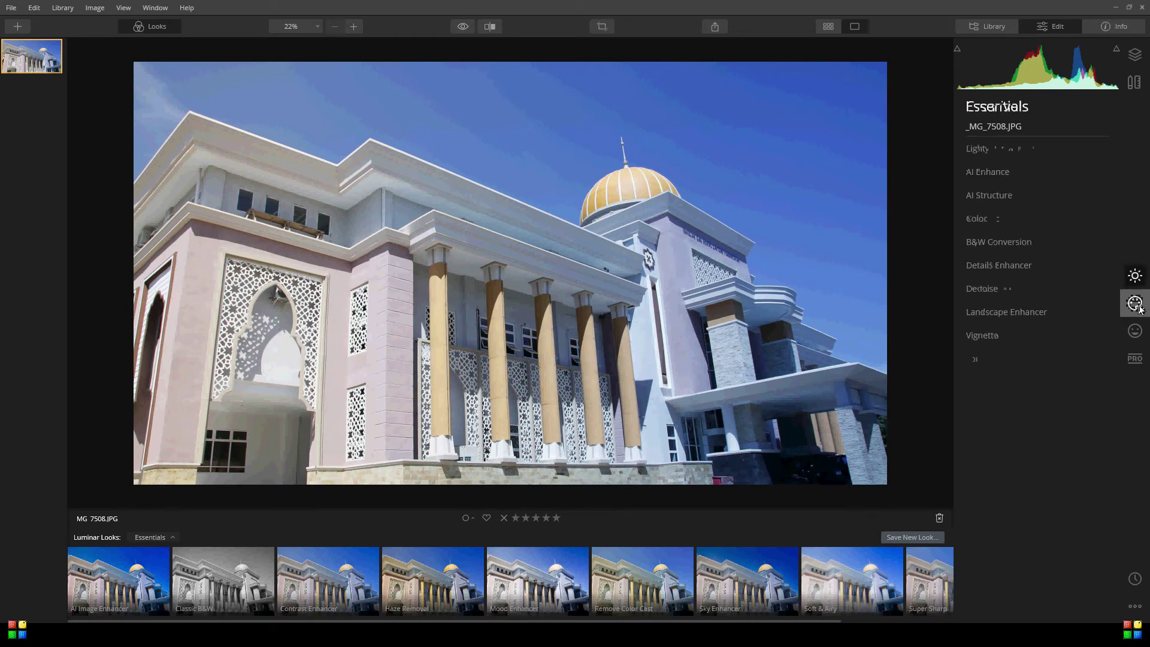
Replace the sky behind the building with Bright Blue Sky 1 using AI Sky Replacement.
{"action": "left_click", "coordinate": [1036, 150]}
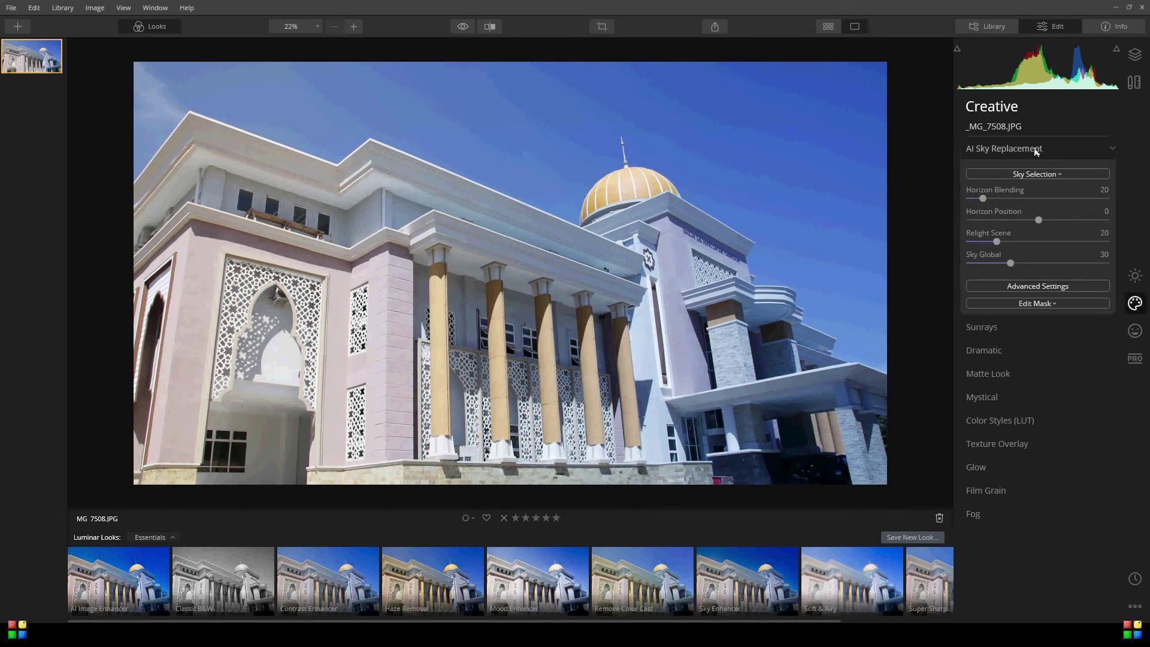
{"action": "left_click", "coordinate": [1039, 168]}
{"action": "left_click", "coordinate": [1039, 167]}
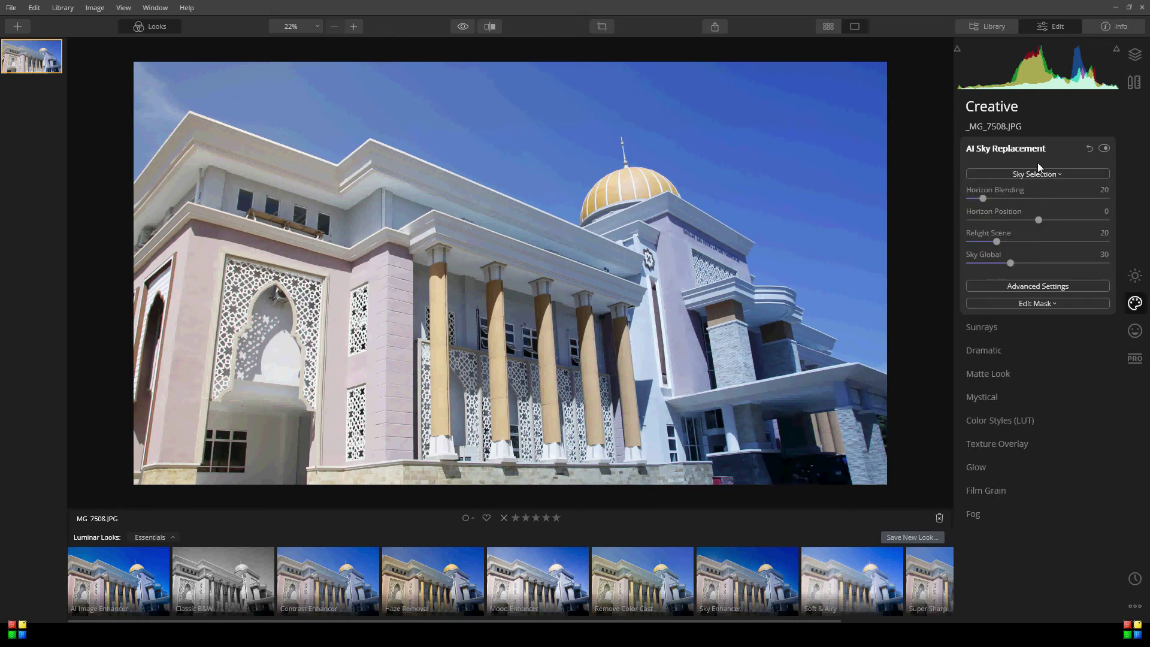
{"action": "left_click", "coordinate": [1038, 169]}
{"action": "left_click", "coordinate": [1031, 209]}
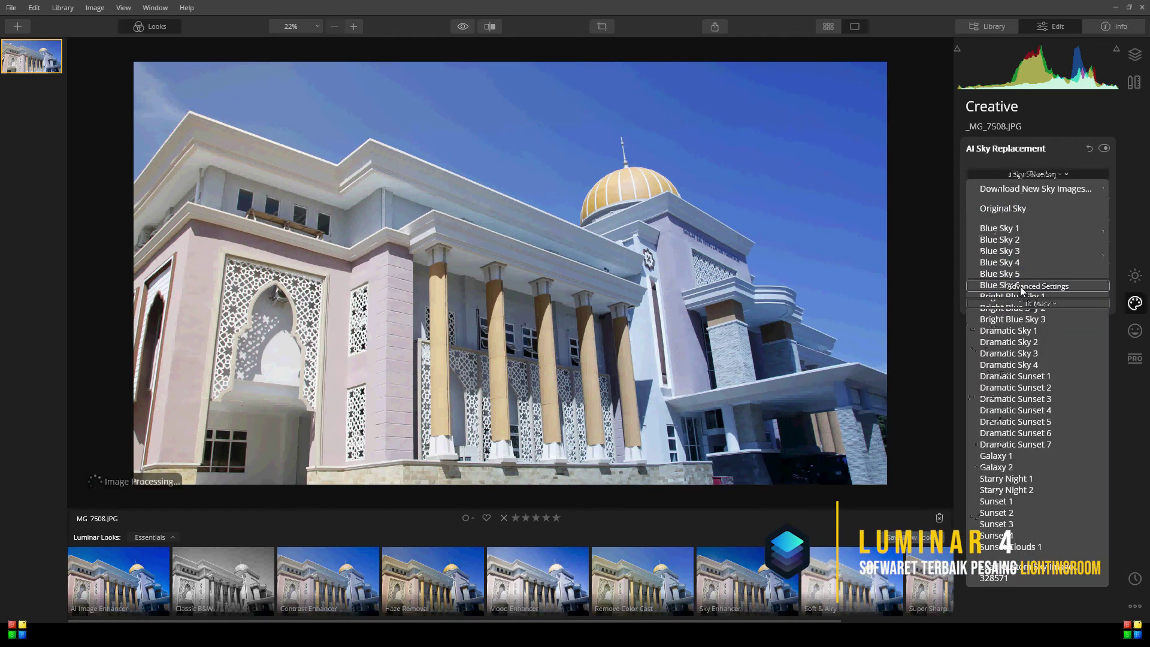
{"action": "left_click", "coordinate": [1027, 298]}
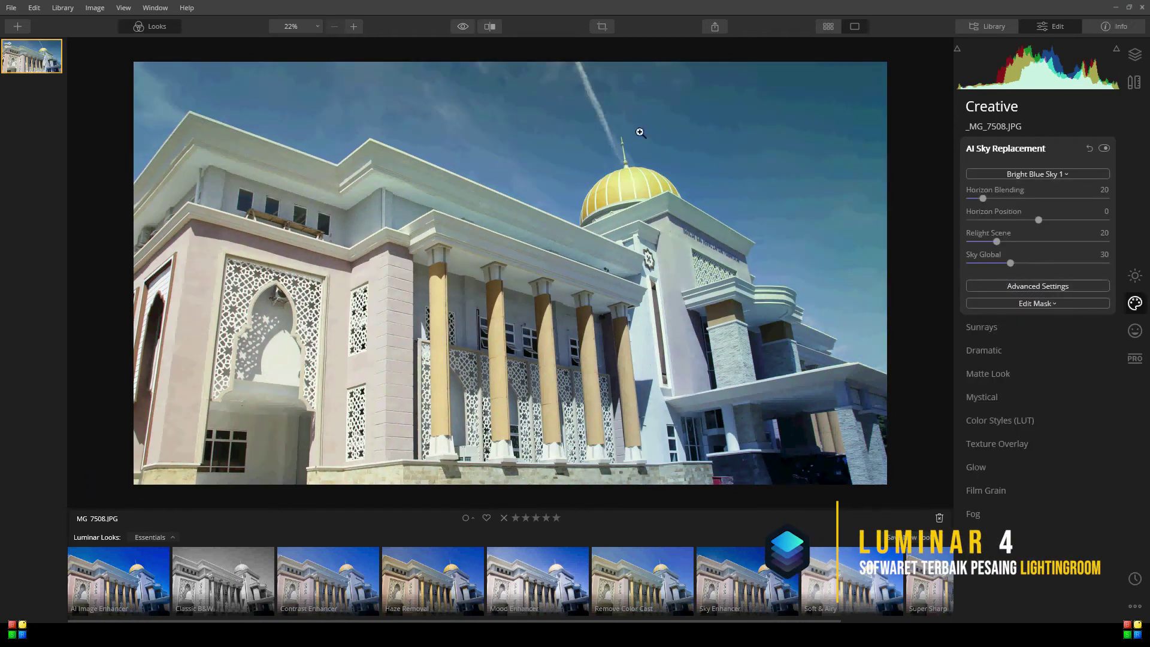
Examine the edges between the building's roof and the replaced sky at 100% zoom.
{"action": "double_click", "coordinate": [147, 143]}
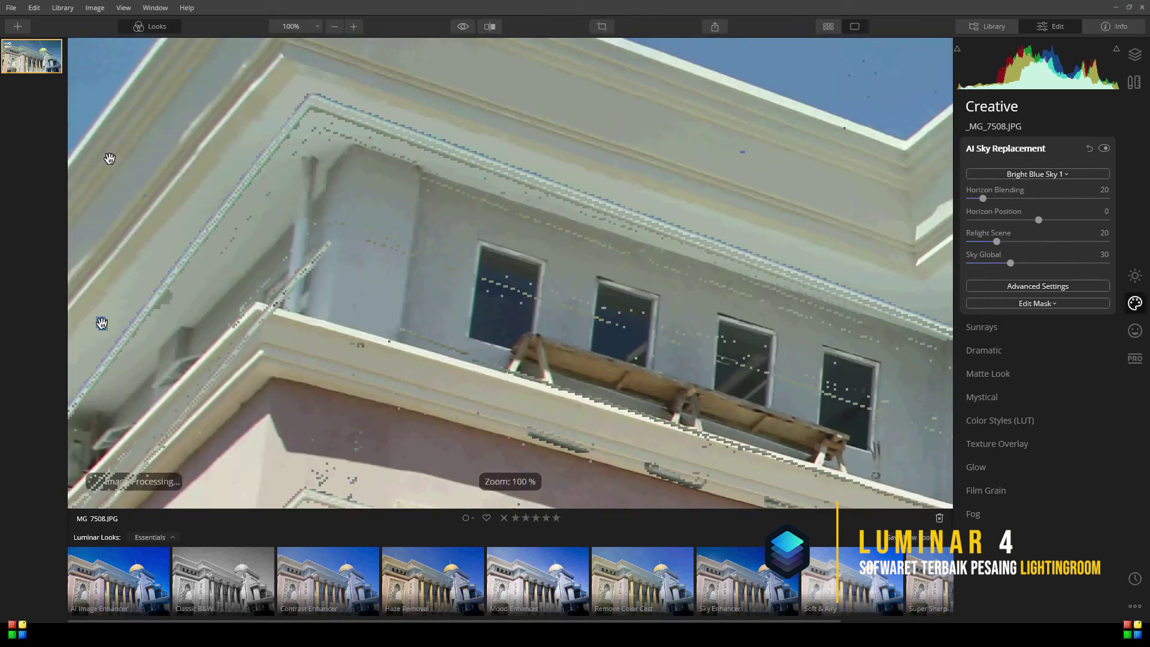
{"action": "left_click_drag", "start_coordinate": [108, 154], "coordinate": [861, 257]}
{"action": "left_click", "coordinate": [1015, 174]}
{"action": "left_click", "coordinate": [1015, 174]}
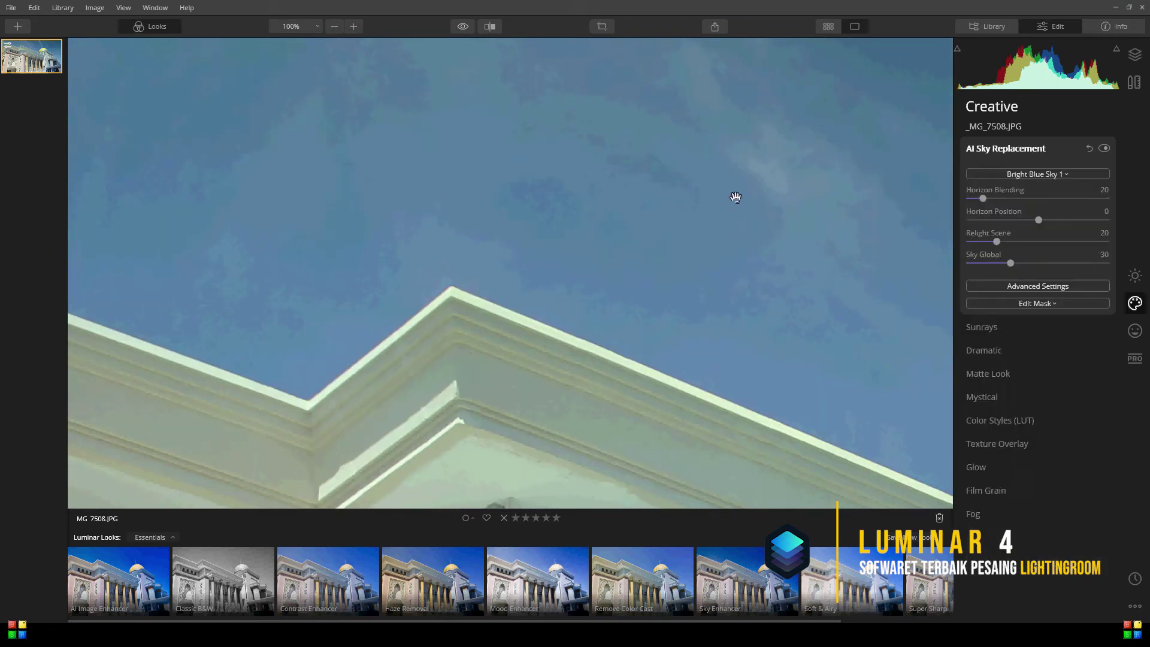
{"action": "left_click", "coordinate": [1016, 175]}
{"action": "left_click", "coordinate": [1031, 164]}
{"action": "key", "text": "ctrl+0"}
Try the replacement skies Dramatic Sky 1, Dramatic Sunset 5 and Sunset 1 on the photo.
{"action": "left_click", "coordinate": [1034, 174]}
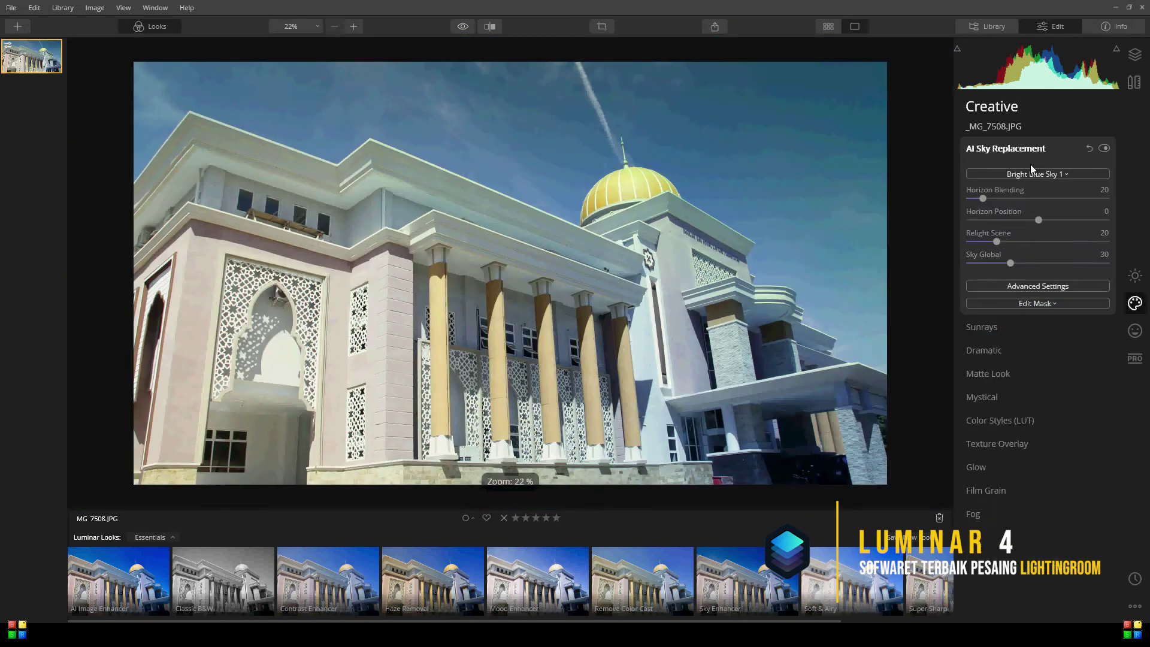
{"action": "left_click", "coordinate": [1038, 332]}
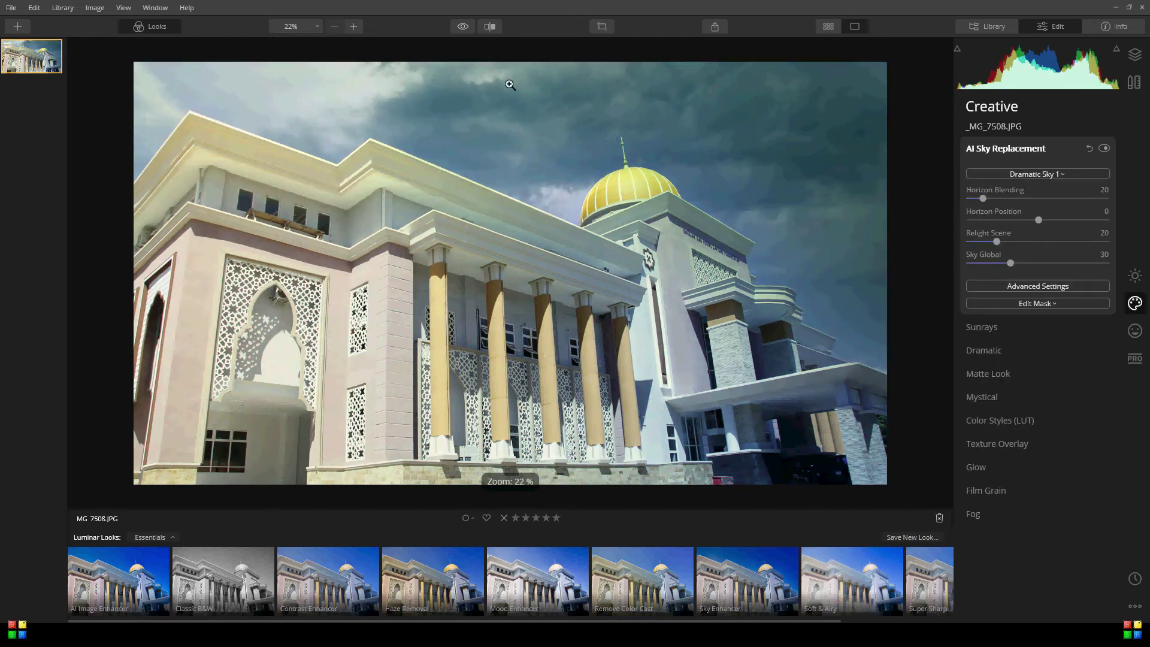
{"action": "left_click", "coordinate": [1030, 174]}
{"action": "left_click", "coordinate": [1012, 407]}
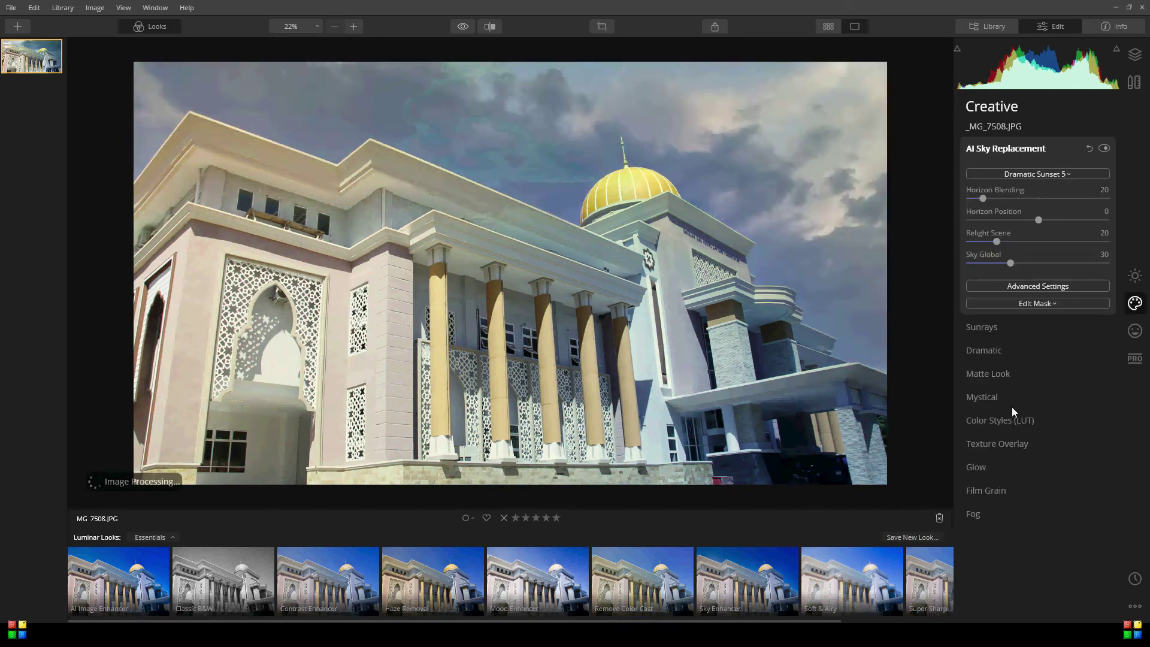
{"action": "left_click", "coordinate": [1036, 174]}
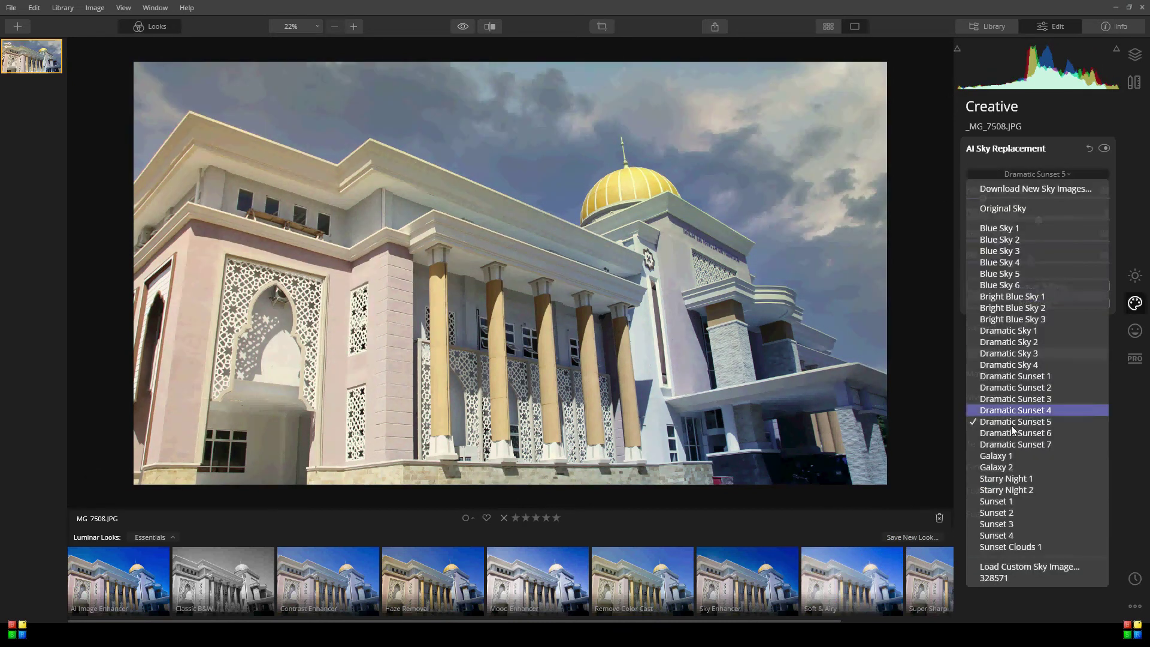
{"action": "left_click", "coordinate": [1001, 502]}
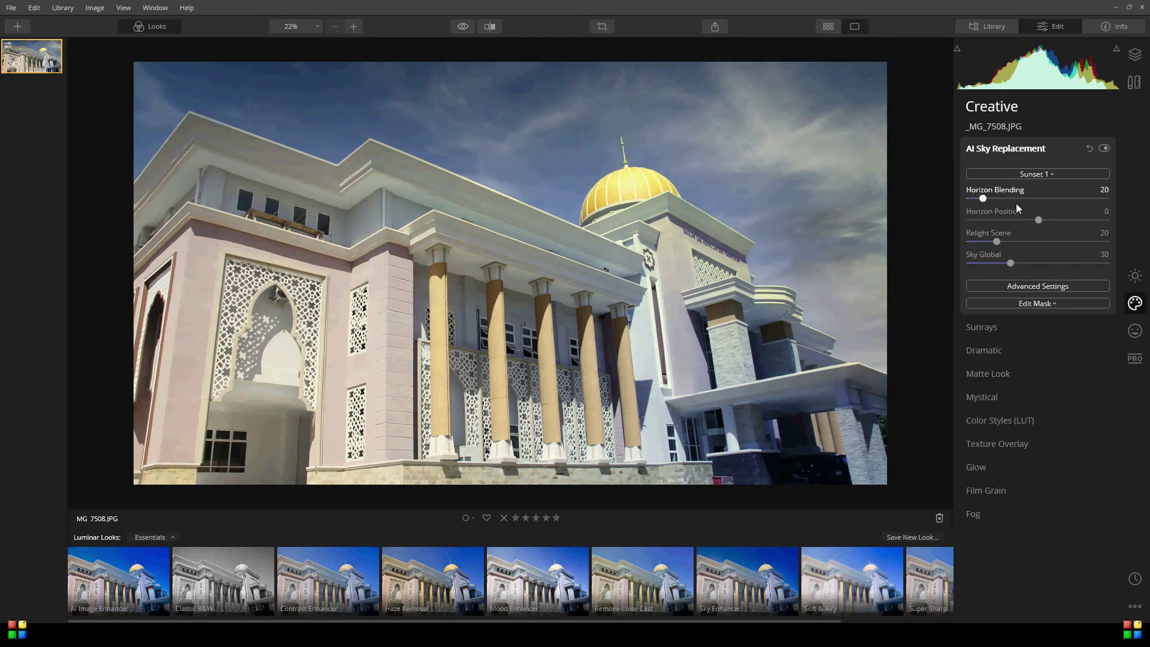
Load the custom sky image SUNSET from the Pictures folder as the replacement sky.
{"action": "left_click", "coordinate": [1036, 174]}
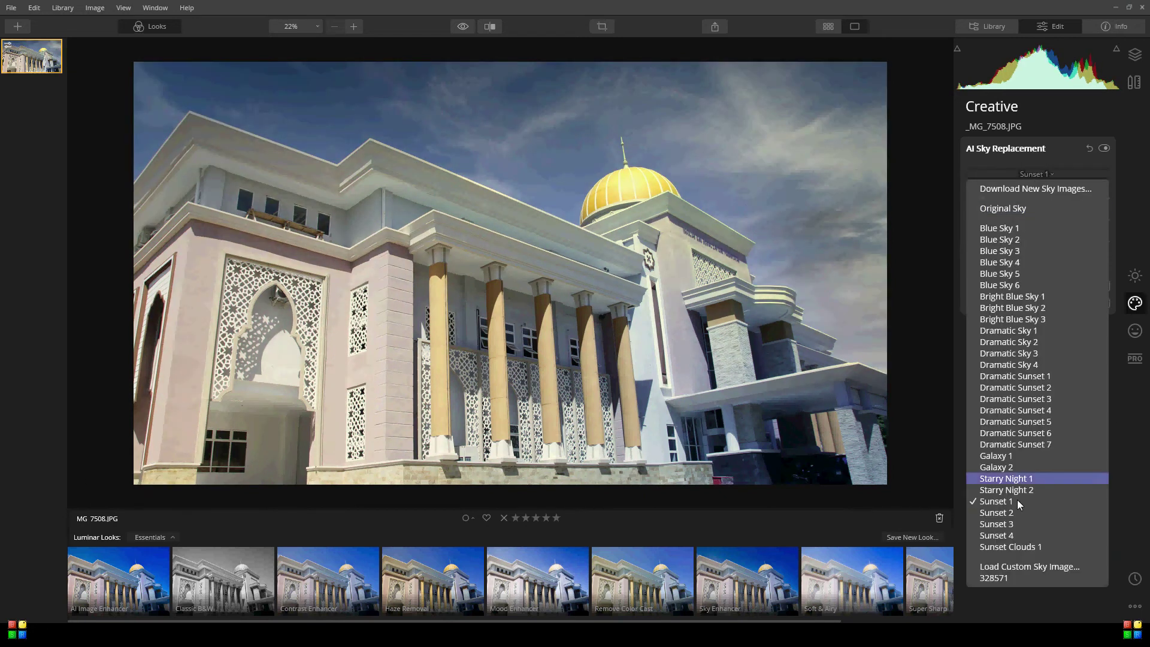
{"action": "left_click", "coordinate": [1019, 567]}
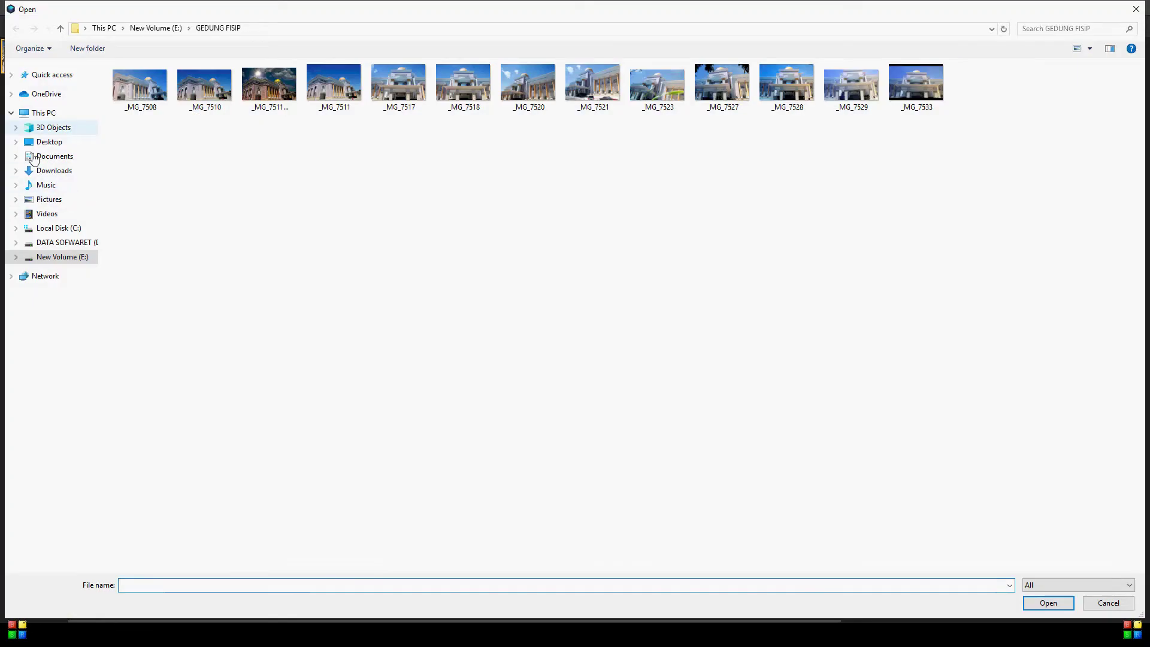
{"action": "left_click", "coordinate": [49, 199]}
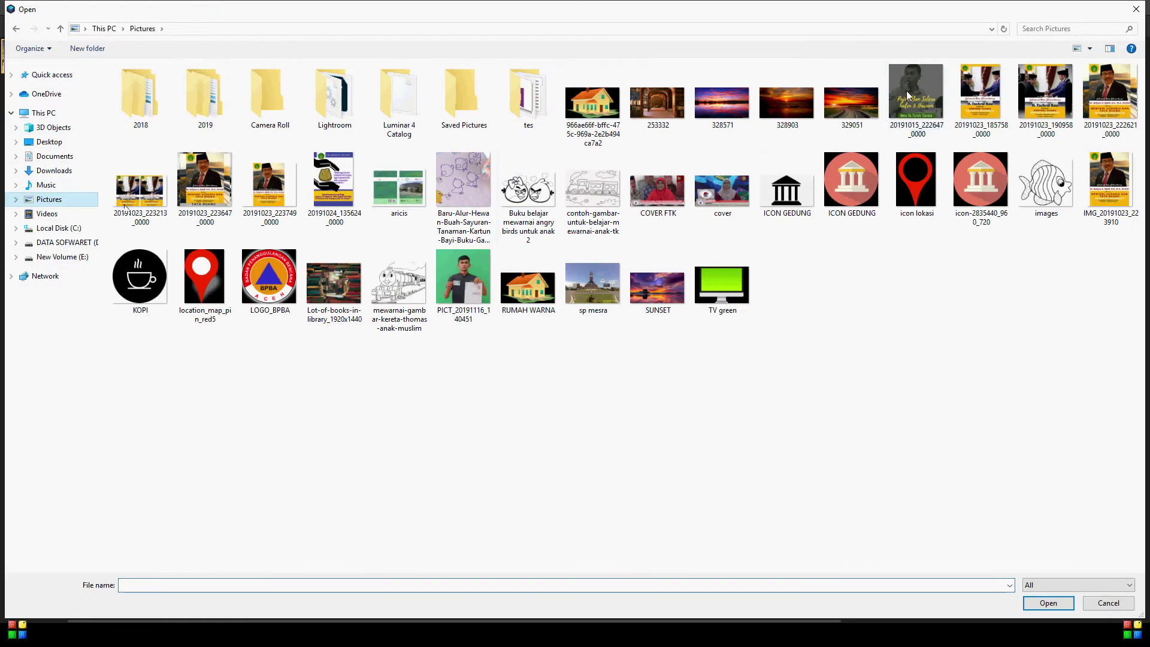
{"action": "left_click", "coordinate": [788, 123]}
{"action": "left_click", "coordinate": [668, 288]}
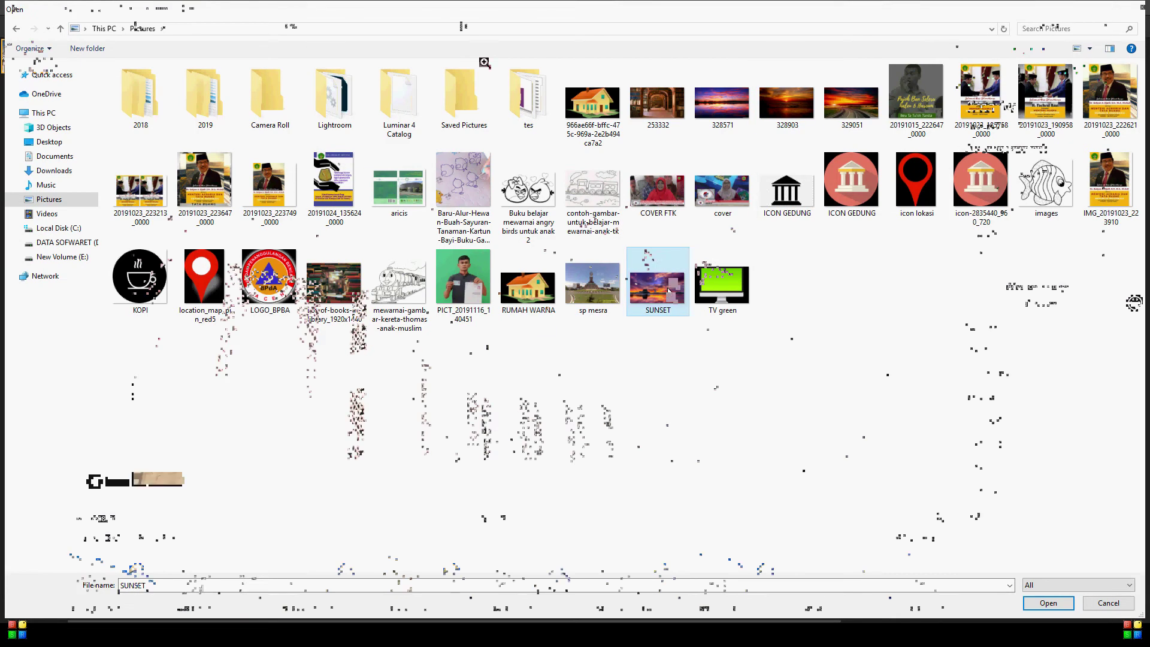
{"action": "double_click", "coordinate": [668, 287]}
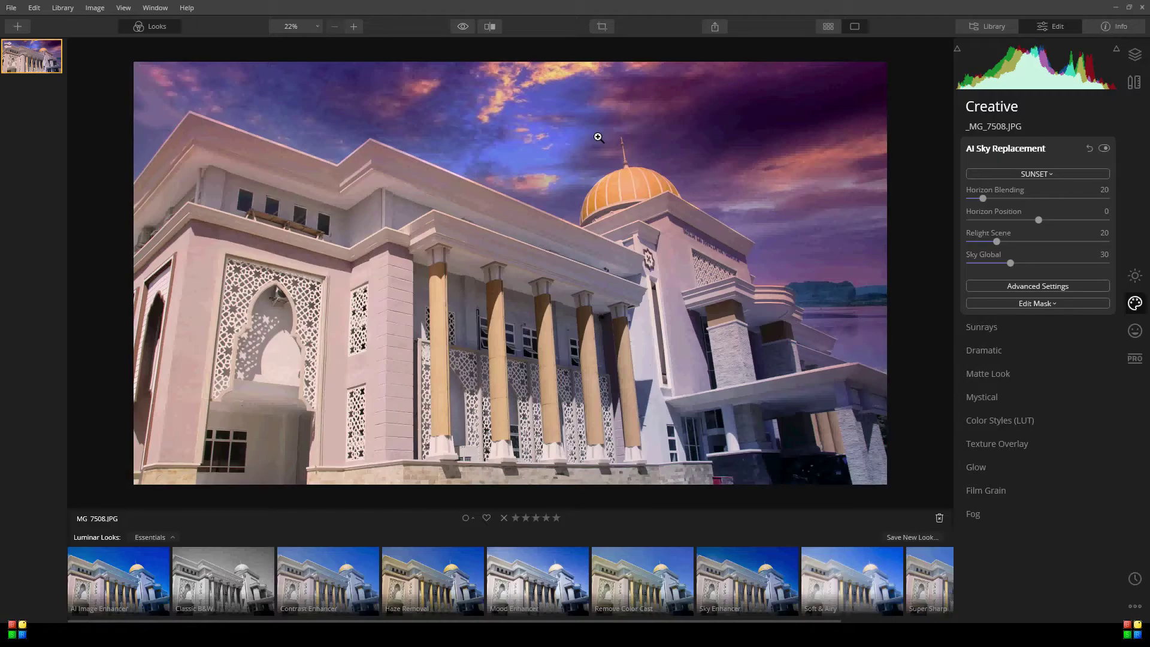
Set the replacement sky's Horizon Blending to 26, Horizon Position to -100, Relight Scene to 0 and Sky Global to 53.
{"action": "left_click_drag", "start_coordinate": [983, 199], "coordinate": [1022, 198]}
{"action": "mouse_move", "coordinate": [997, 242]}
{"action": "left_mouse_down"}
{"action": "mouse_move", "coordinate": [1043, 242]}
{"action": "mouse_move", "coordinate": [965, 239]}
{"action": "mouse_move", "coordinate": [1065, 259]}
{"action": "mouse_move", "coordinate": [996, 264]}
{"action": "left_mouse_up"}
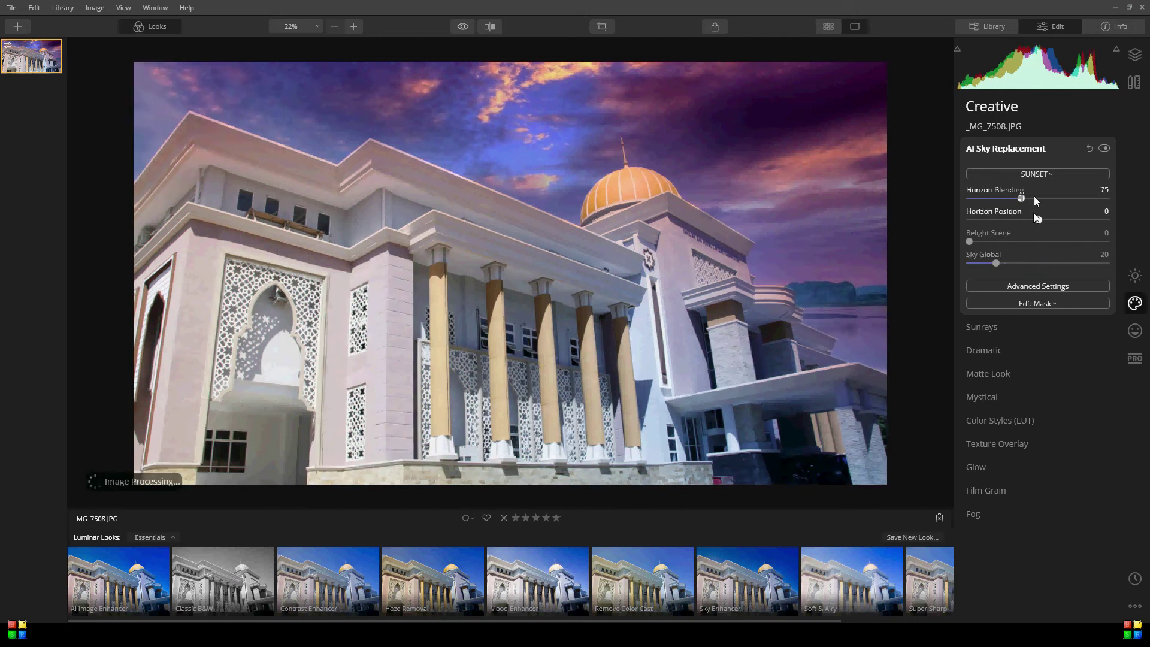
{"action": "left_click_drag", "start_coordinate": [1034, 197], "coordinate": [1064, 200]}
{"action": "left_click_drag", "start_coordinate": [1039, 220], "coordinate": [961, 218]}
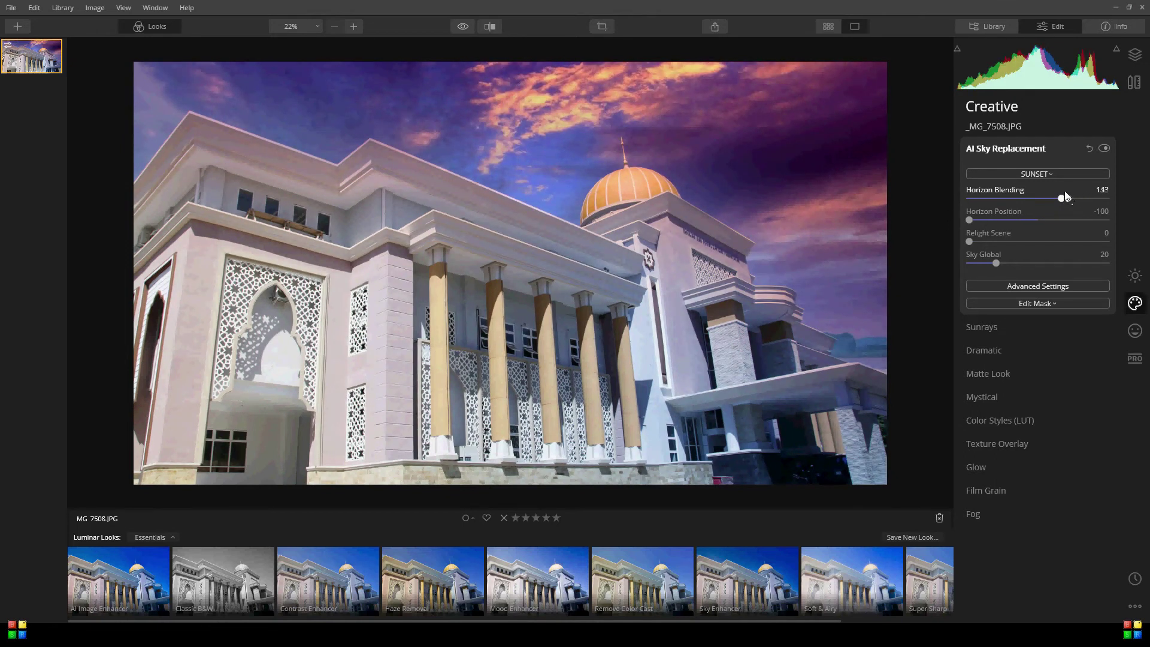
{"action": "left_click_drag", "start_coordinate": [1066, 198], "coordinate": [974, 199]}
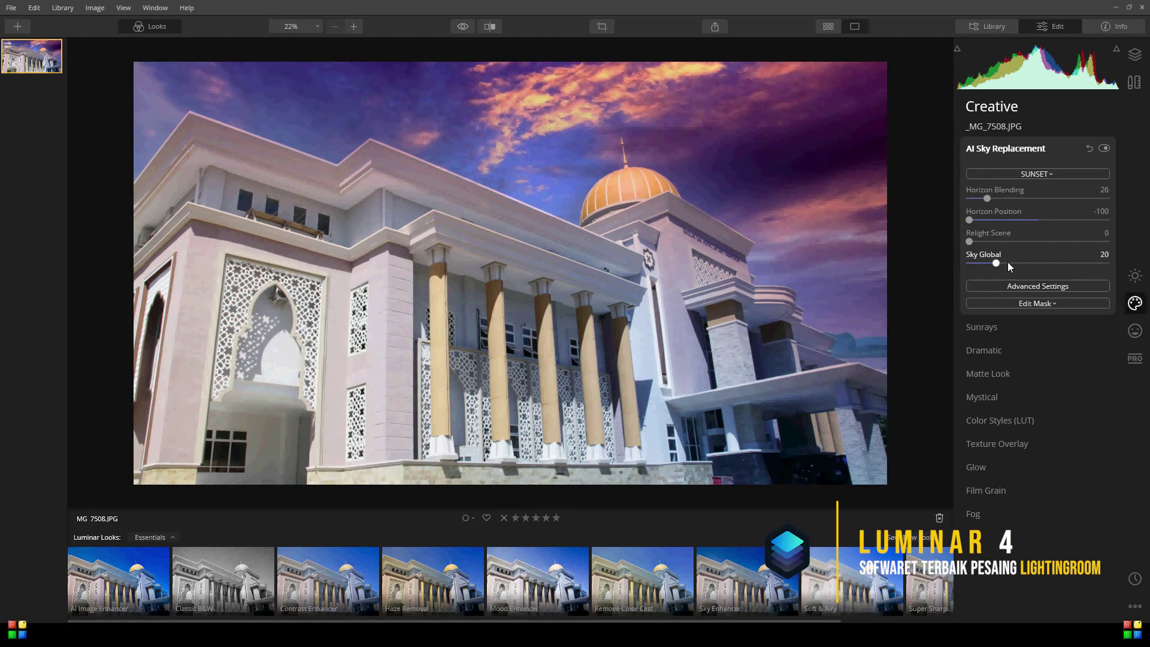
{"action": "left_click_drag", "start_coordinate": [1008, 263], "coordinate": [1043, 263]}
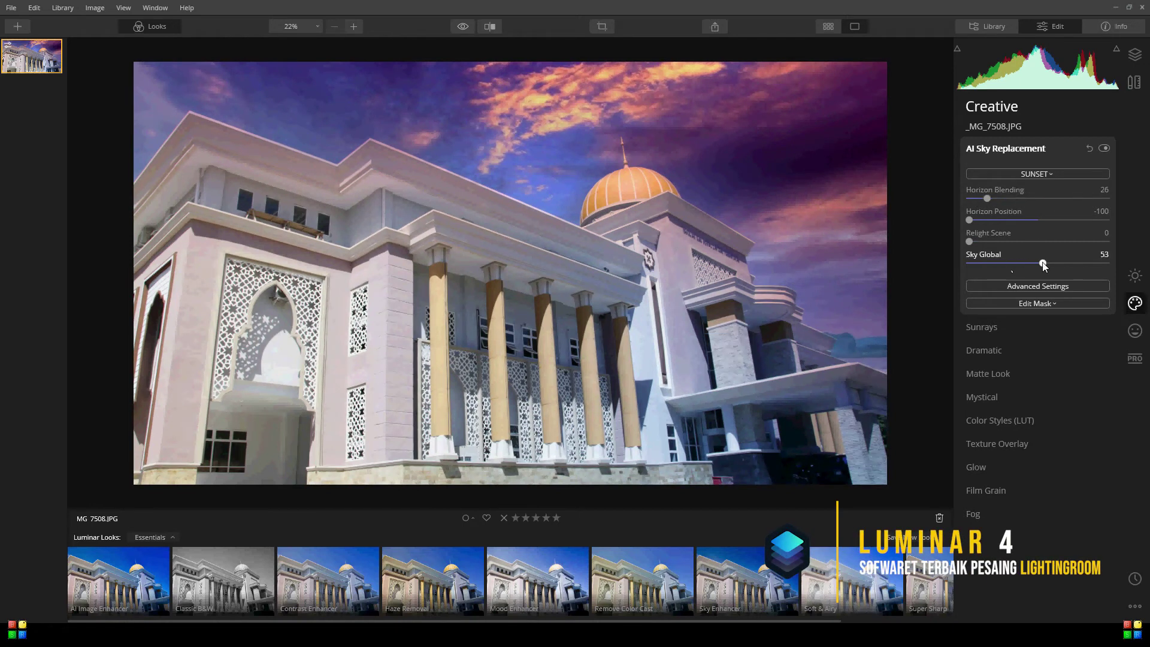
Load the custom sky image 329051 from the Pictures folder as the replacement sky.
{"action": "left_click", "coordinate": [1046, 175]}
{"action": "left_click", "coordinate": [1019, 584]}
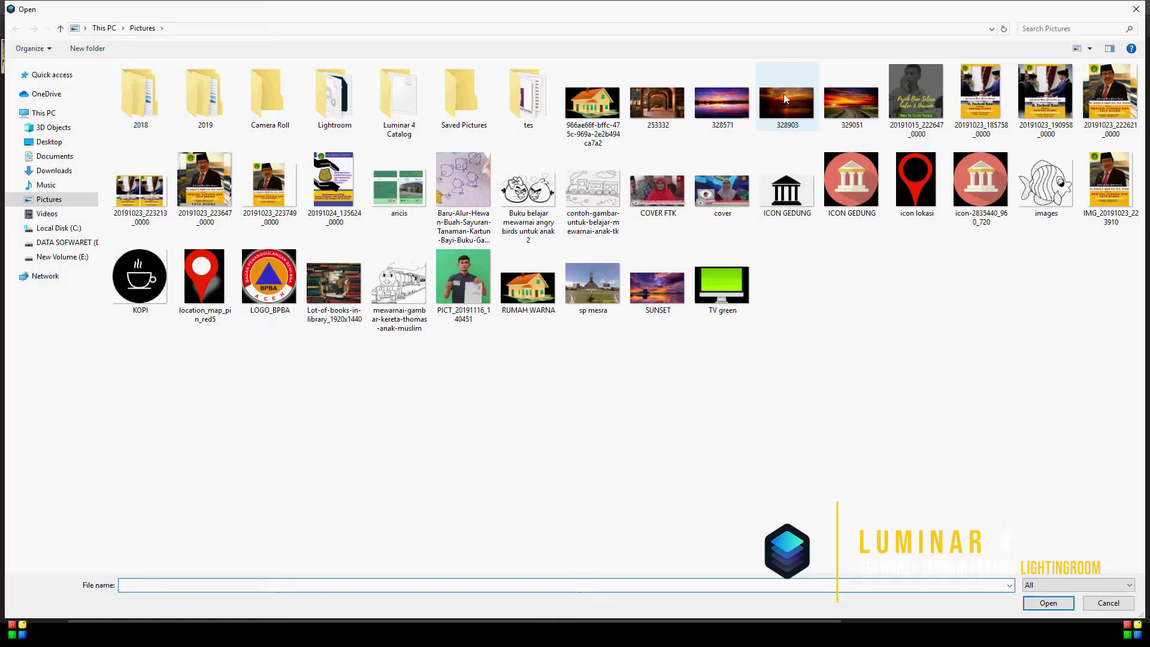
{"action": "left_click", "coordinate": [831, 102]}
{"action": "double_click", "coordinate": [831, 102]}
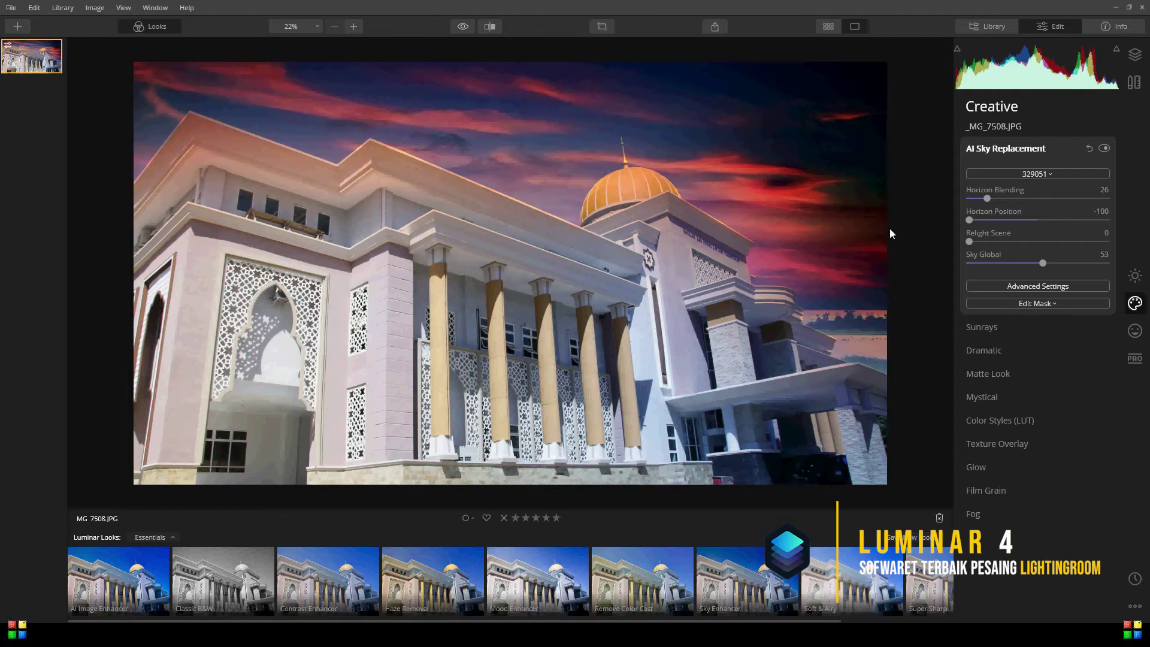
Raise the new sky's Horizon Blending to 156 and Sky Global to 100, keeping Horizon Position at -100.
{"action": "left_click", "coordinate": [978, 221]}
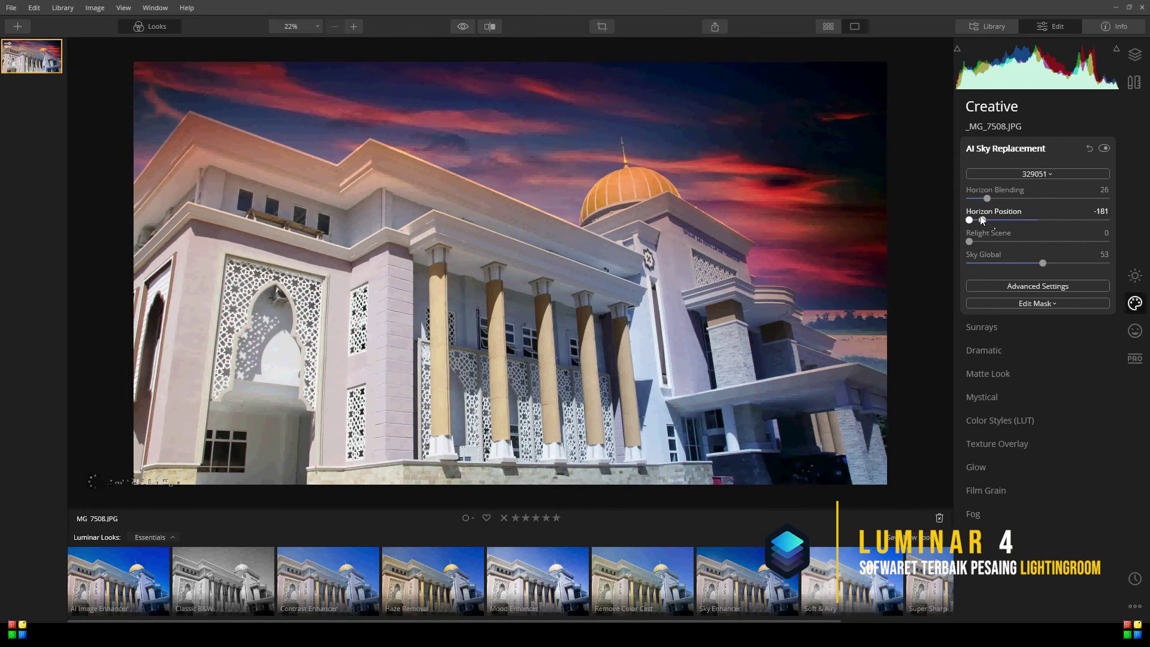
{"action": "double_click", "coordinate": [986, 219]}
{"action": "left_click_drag", "start_coordinate": [990, 201], "coordinate": [1035, 201]}
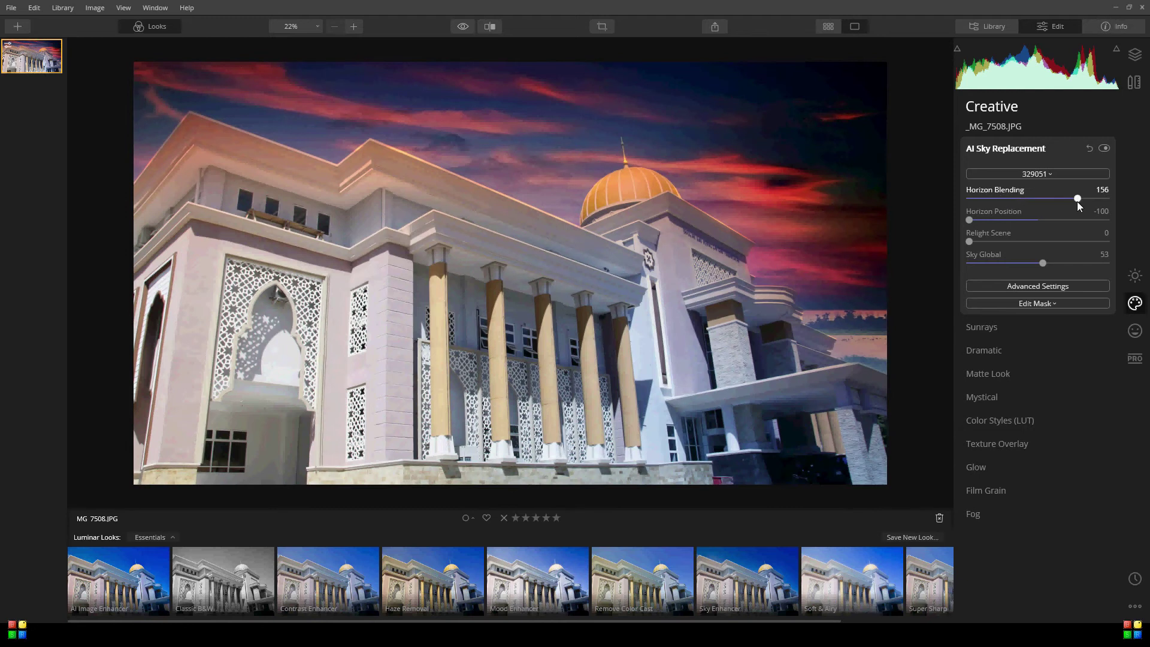
{"action": "left_click_drag", "start_coordinate": [1043, 263], "coordinate": [1107, 264]}
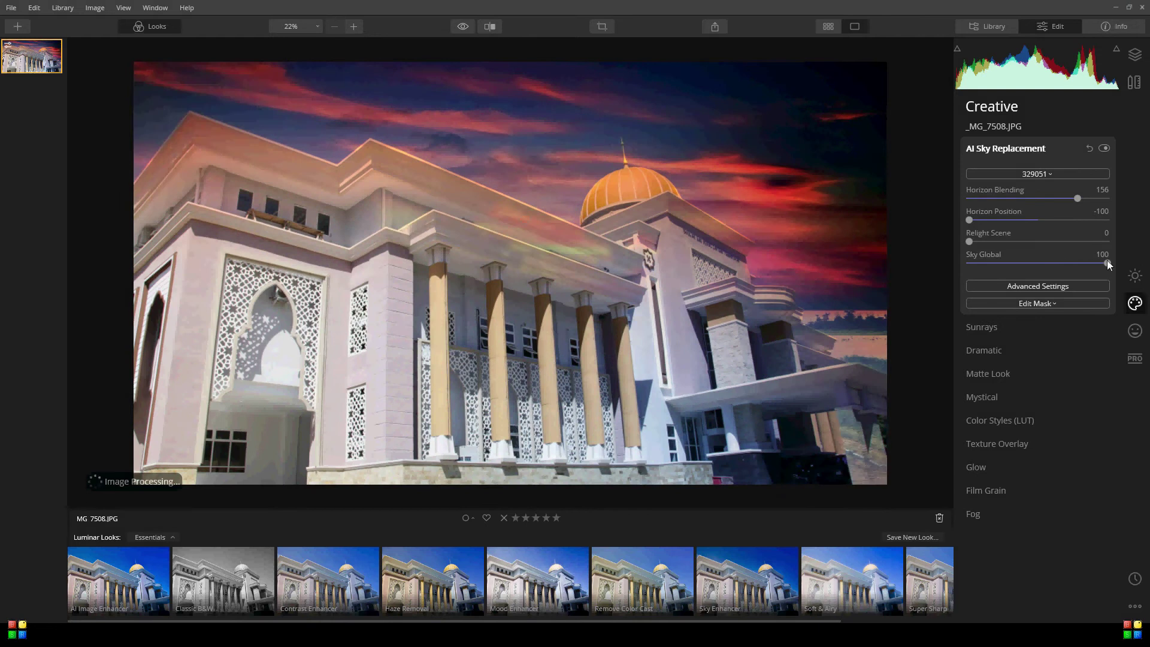
Brush a mask for the sky replacement along the roofline, over the lower-right entrance canopy and across the photo's right-hand horizon.
{"action": "left_click", "coordinate": [1047, 303]}
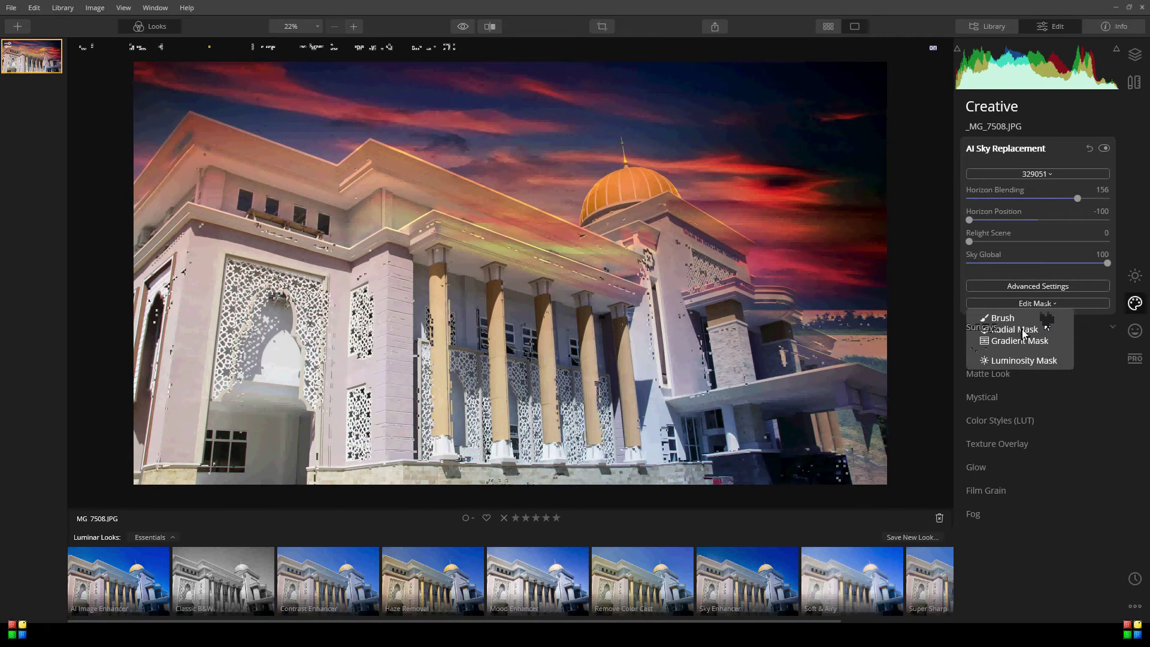
{"action": "left_click", "coordinate": [1045, 319]}
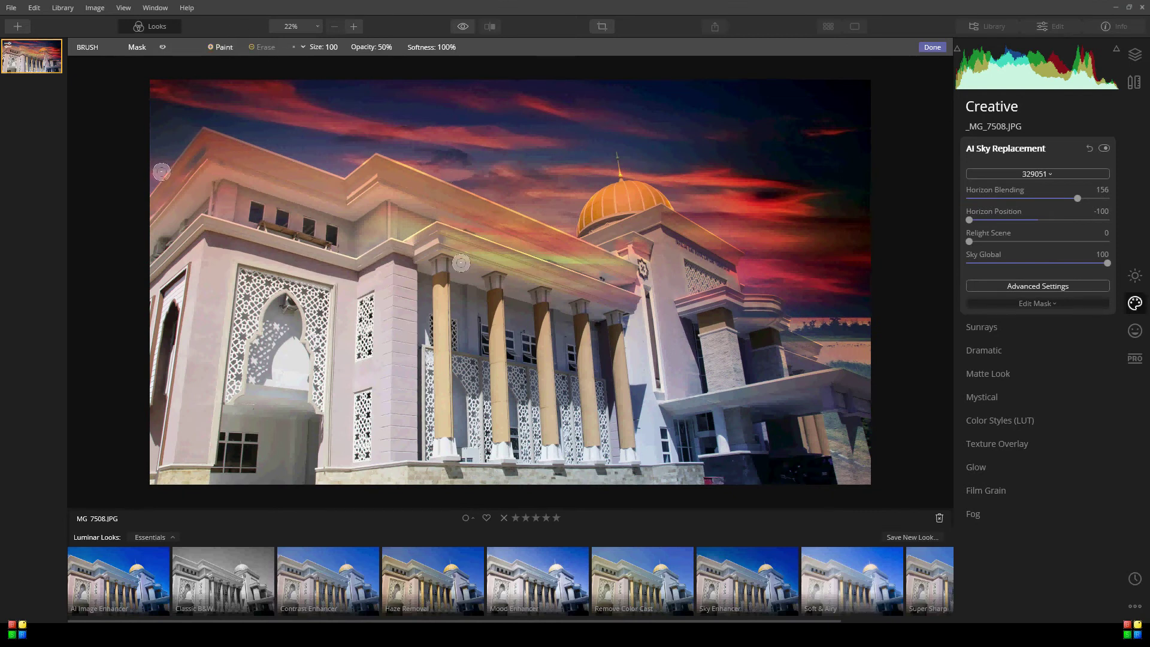
{"action": "mouse_move", "coordinate": [161, 172]}
{"action": "left_mouse_down"}
{"action": "mouse_move", "coordinate": [197, 119]}
{"action": "mouse_move", "coordinate": [173, 167]}
{"action": "mouse_move", "coordinate": [186, 142]}
{"action": "mouse_move", "coordinate": [458, 202]}
{"action": "mouse_move", "coordinate": [411, 172]}
{"action": "mouse_move", "coordinate": [623, 254]}
{"action": "mouse_move", "coordinate": [810, 365]}
{"action": "mouse_move", "coordinate": [822, 391]}
{"action": "mouse_move", "coordinate": [607, 209]}
{"action": "mouse_move", "coordinate": [577, 213]}
{"action": "left_mouse_up"}
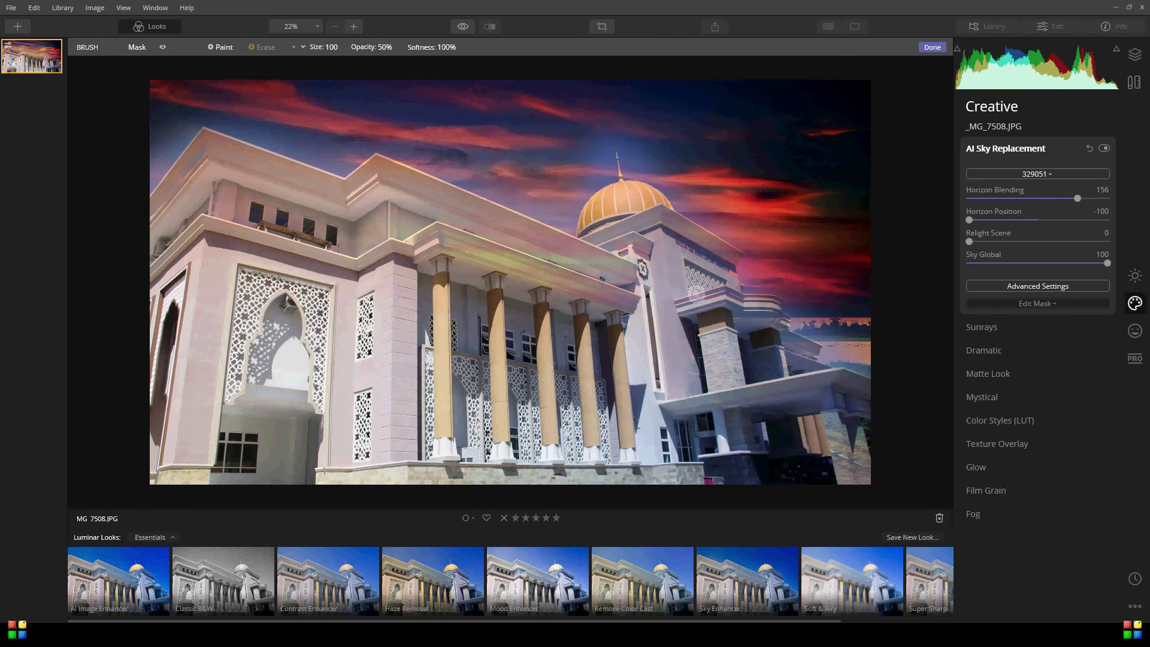
{"action": "mouse_move", "coordinate": [747, 354]}
{"action": "left_mouse_down"}
{"action": "mouse_move", "coordinate": [834, 437]}
{"action": "mouse_move", "coordinate": [818, 438]}
{"action": "left_mouse_up"}
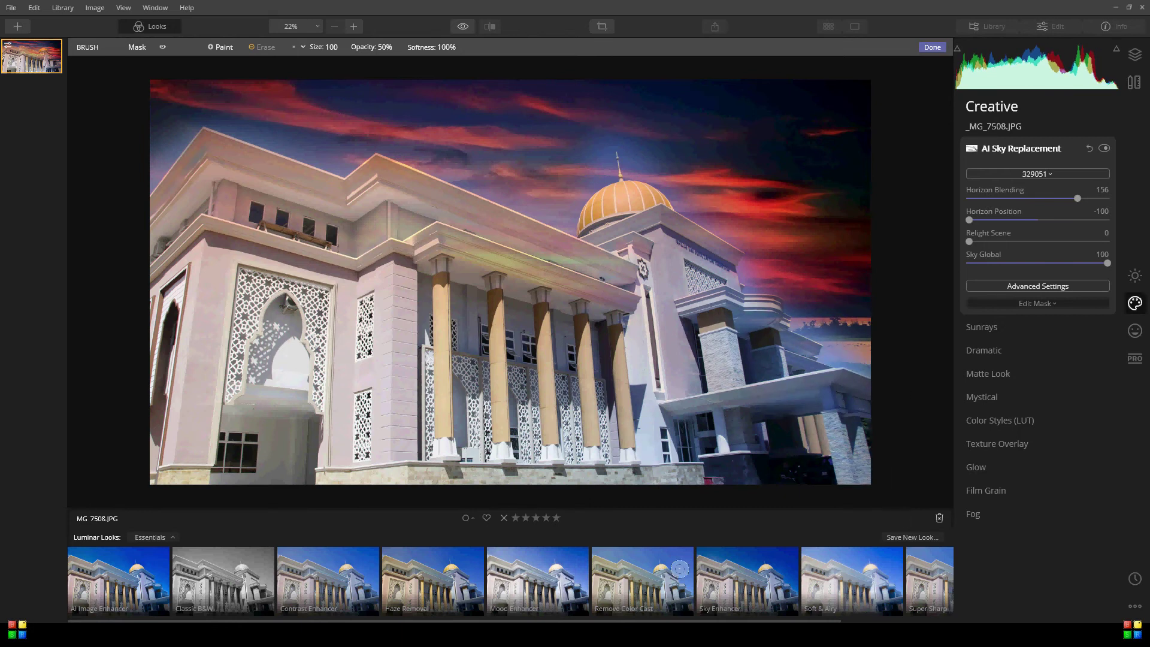
{"action": "mouse_move", "coordinate": [879, 318]}
{"action": "left_mouse_down"}
{"action": "mouse_move", "coordinate": [779, 324]}
{"action": "mouse_move", "coordinate": [871, 295]}
{"action": "mouse_move", "coordinate": [869, 310]}
{"action": "left_mouse_up"}
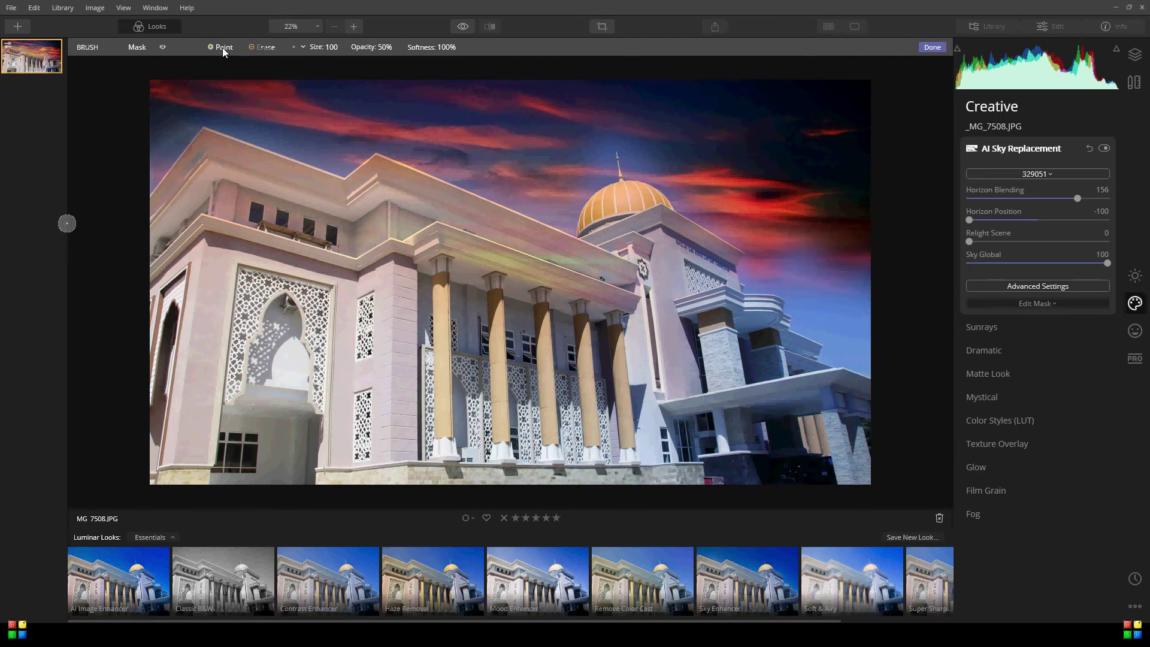
Erase the sky replacement's brush mask from the sky beside the dome down to the photo's right edge, and finish masking.
{"action": "left_click", "coordinate": [261, 47]}
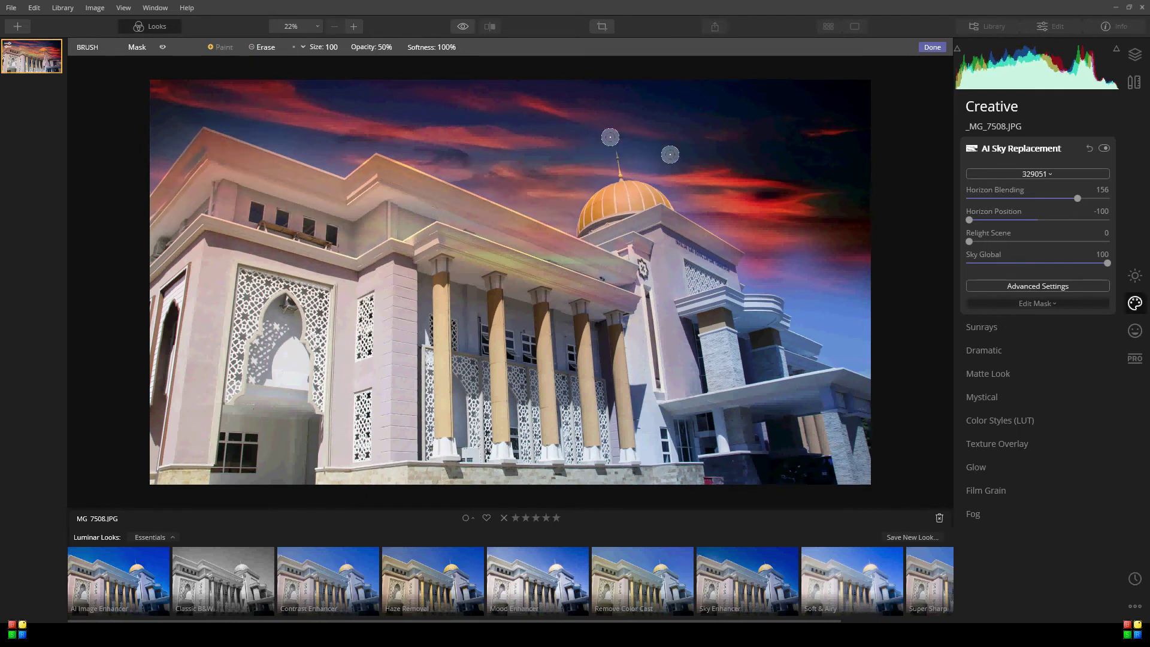
{"action": "mouse_move", "coordinate": [753, 190]}
{"action": "left_mouse_down"}
{"action": "mouse_move", "coordinate": [875, 235]}
{"action": "mouse_move", "coordinate": [817, 256]}
{"action": "mouse_move", "coordinate": [734, 217]}
{"action": "mouse_move", "coordinate": [777, 235]}
{"action": "mouse_move", "coordinate": [762, 240]}
{"action": "mouse_move", "coordinate": [875, 235]}
{"action": "mouse_move", "coordinate": [882, 303]}
{"action": "left_mouse_up"}
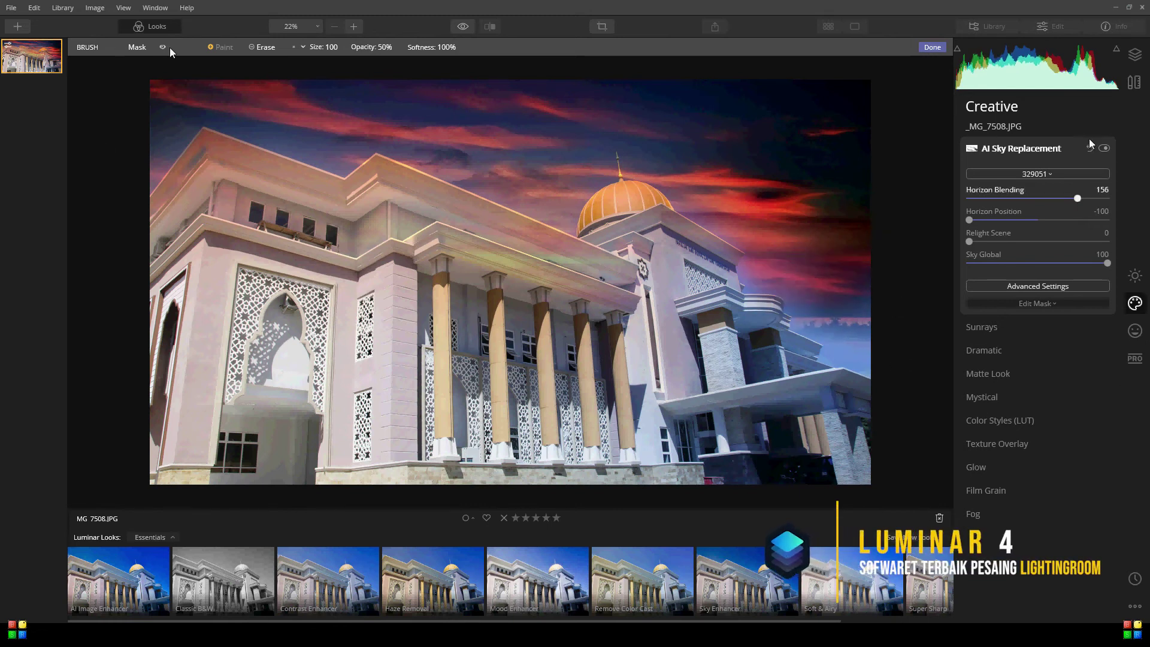
{"action": "left_click", "coordinate": [997, 329]}
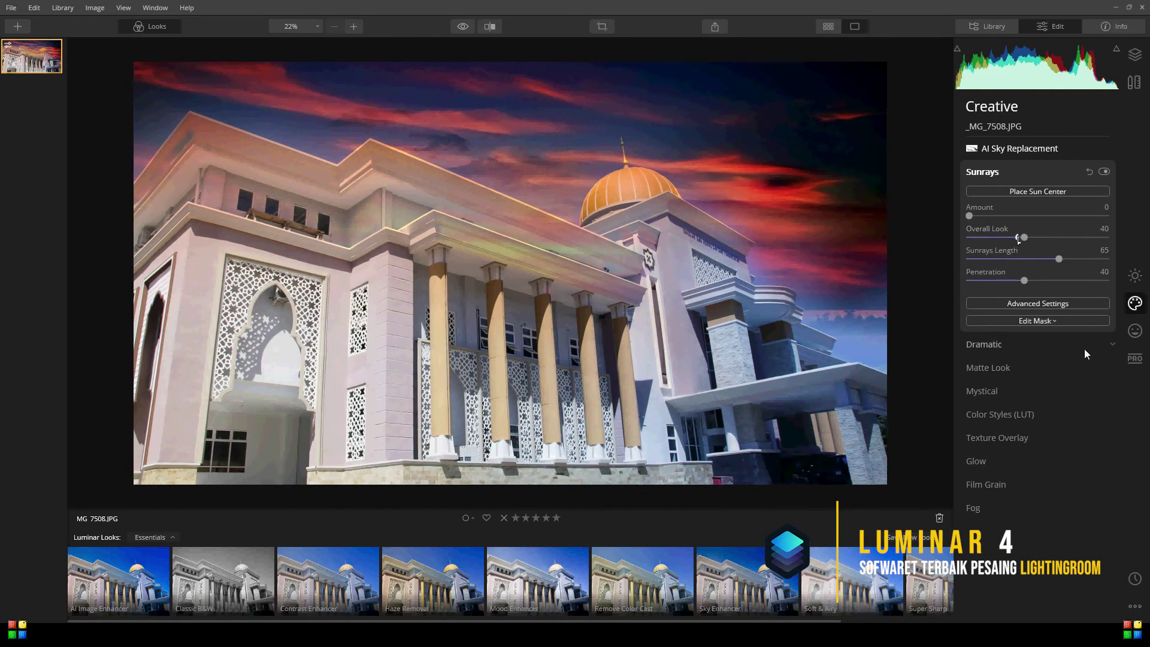
Set the Light adjustment's Temperature to 26, Blacks to -100 and Whites to 100.
{"action": "left_click", "coordinate": [1135, 275]}
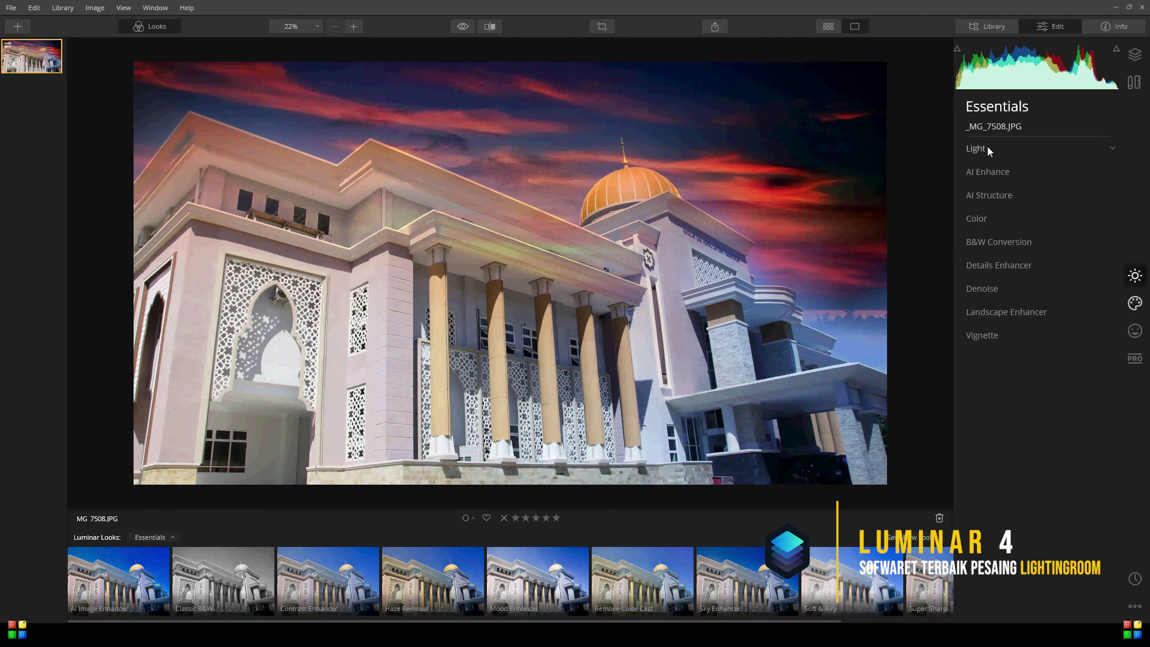
{"action": "mouse_move", "coordinate": [1040, 197]}
{"action": "left_mouse_down"}
{"action": "mouse_move", "coordinate": [1019, 196]}
{"action": "mouse_move", "coordinate": [1085, 200]}
{"action": "mouse_move", "coordinate": [1010, 199]}
{"action": "mouse_move", "coordinate": [1057, 199]}
{"action": "left_mouse_up"}
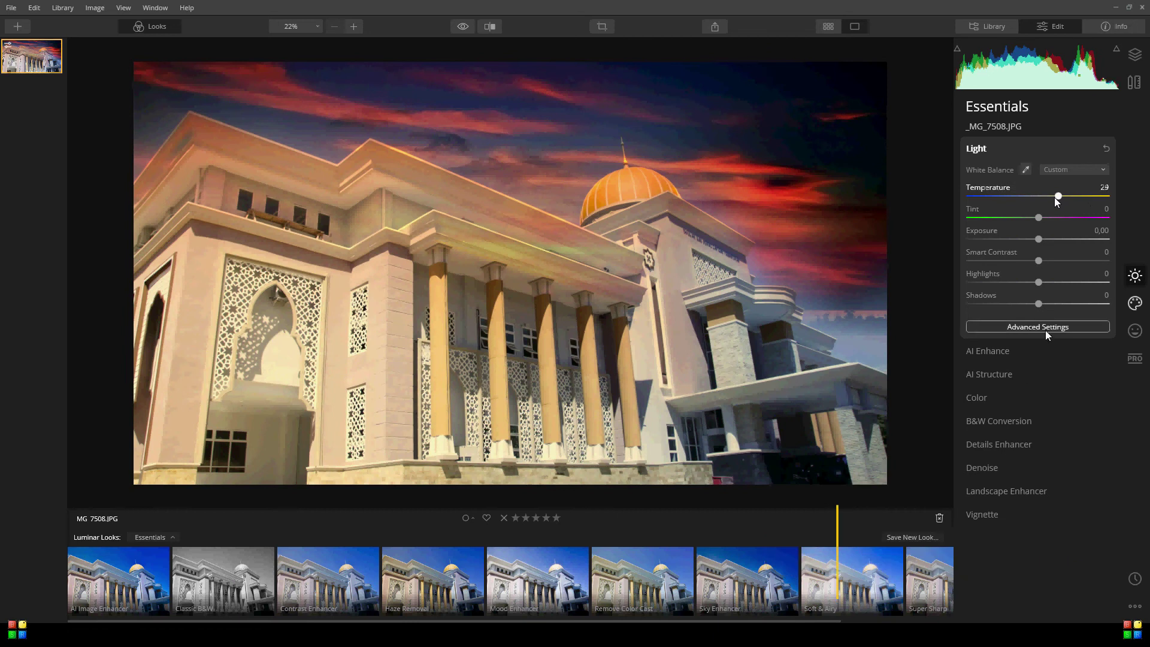
{"action": "left_click", "coordinate": [1046, 329]}
{"action": "left_click_drag", "start_coordinate": [1039, 373], "coordinate": [968, 373]}
{"action": "left_click", "coordinate": [1041, 352]}
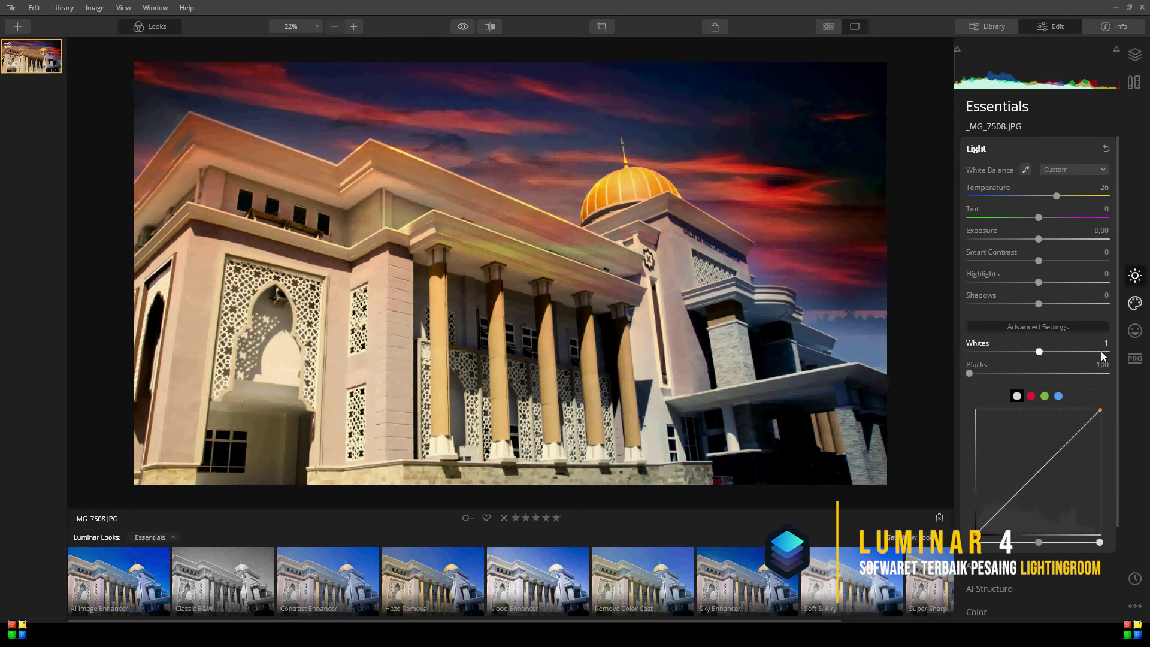
{"action": "left_click_drag", "start_coordinate": [1102, 352], "coordinate": [1109, 351]}
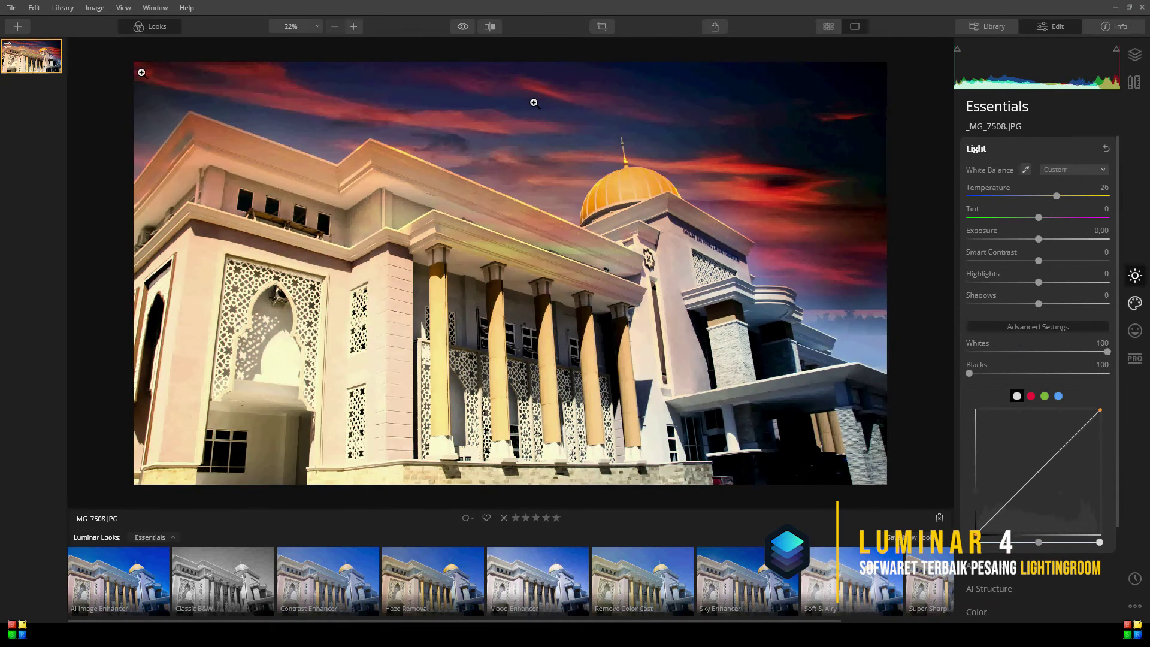
Open _MG_7510 from the GEDUNG FISIP folder on New Volume (E:) as a single image for editing.
{"action": "right_click", "coordinate": [18, 59]}
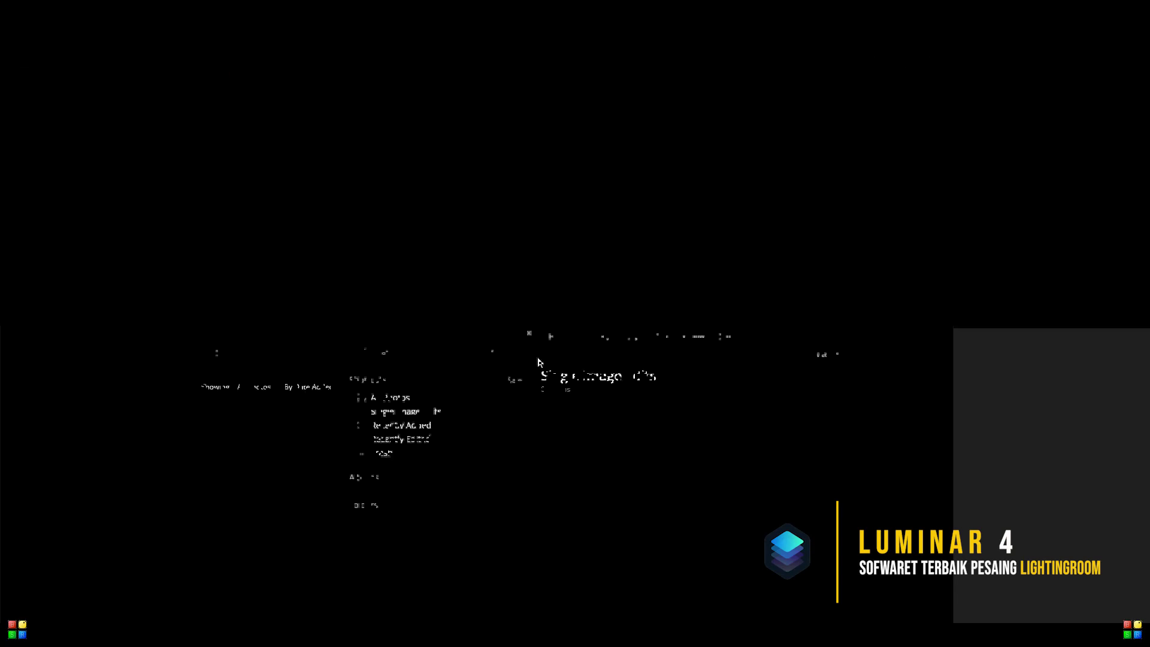
{"action": "left_click", "coordinate": [554, 353]}
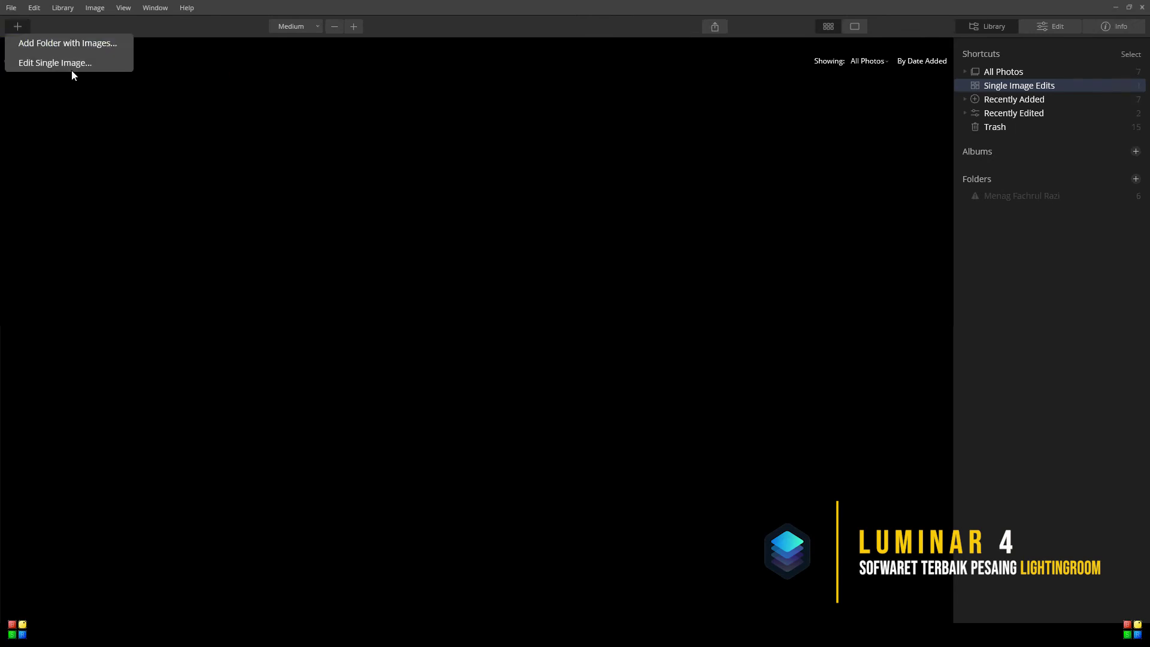
{"action": "left_click", "coordinate": [79, 67]}
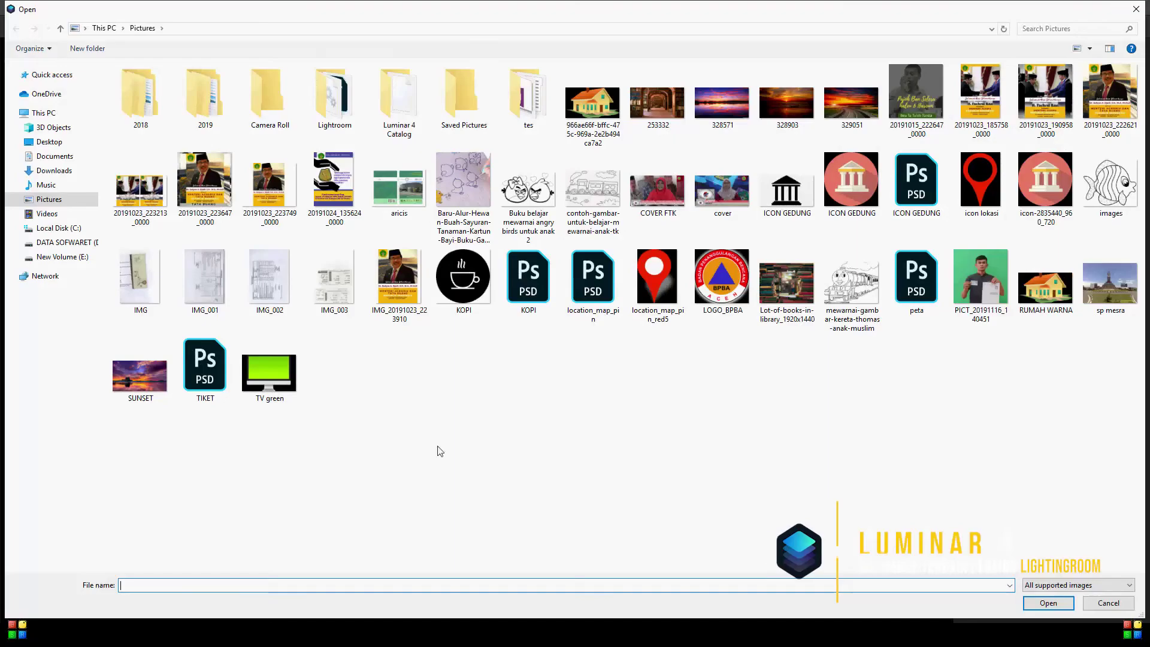
{"action": "left_click", "coordinate": [65, 243]}
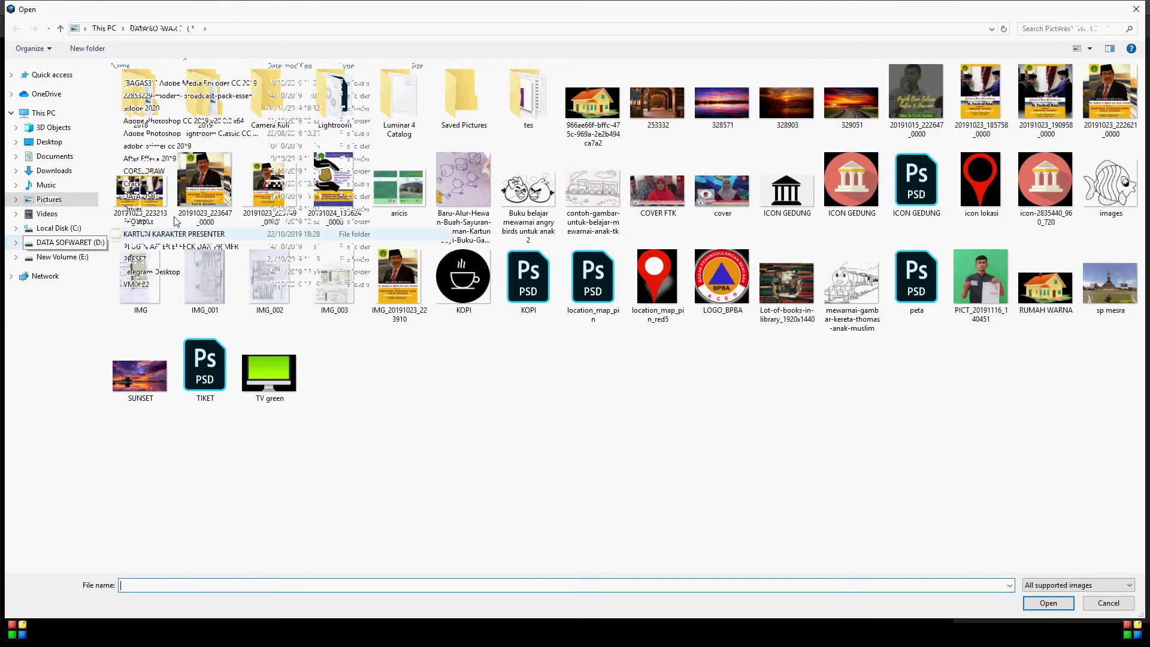
{"action": "left_click", "coordinate": [84, 258]}
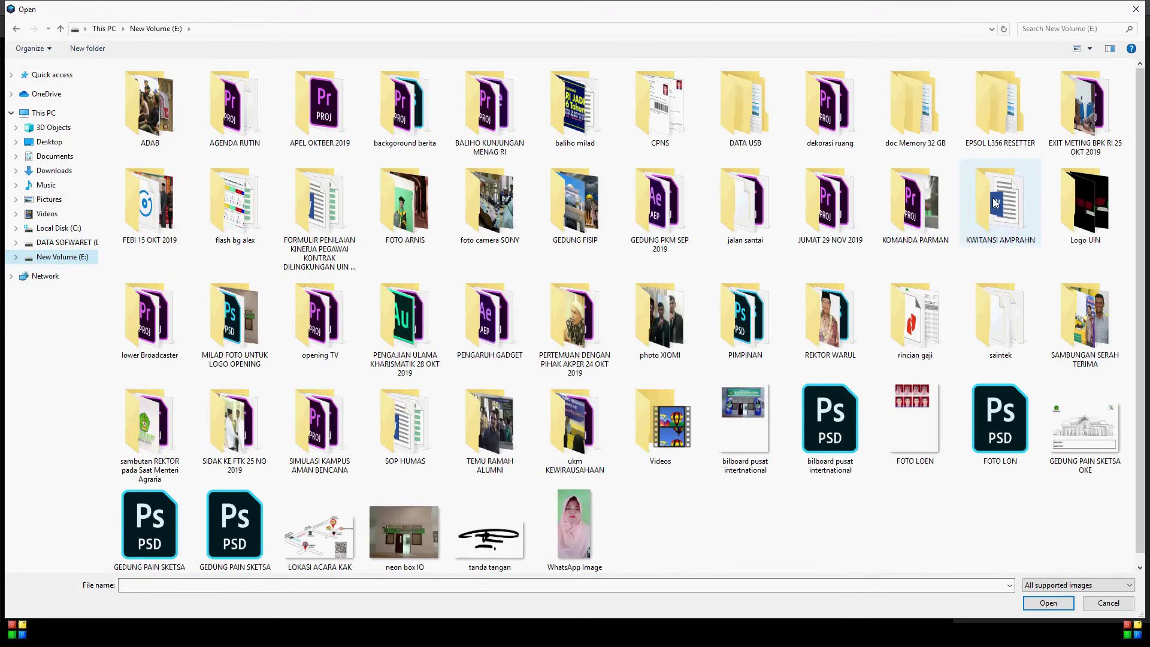
{"action": "left_click", "coordinate": [567, 195]}
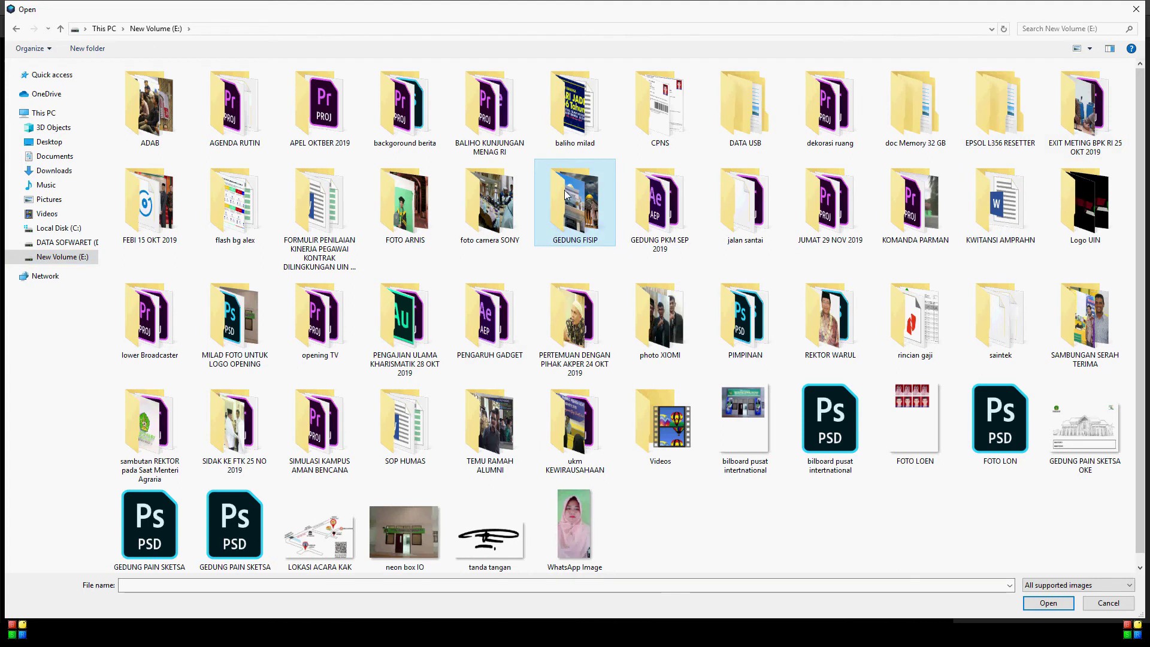
{"action": "double_click", "coordinate": [566, 195]}
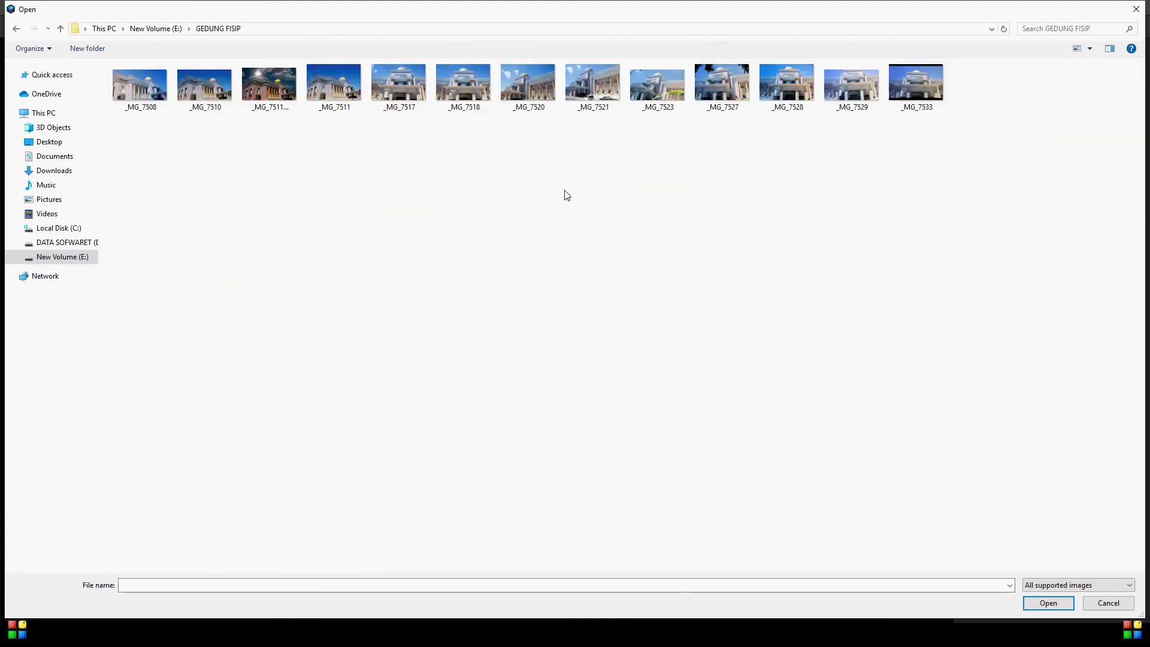
{"action": "double_click", "coordinate": [200, 112]}
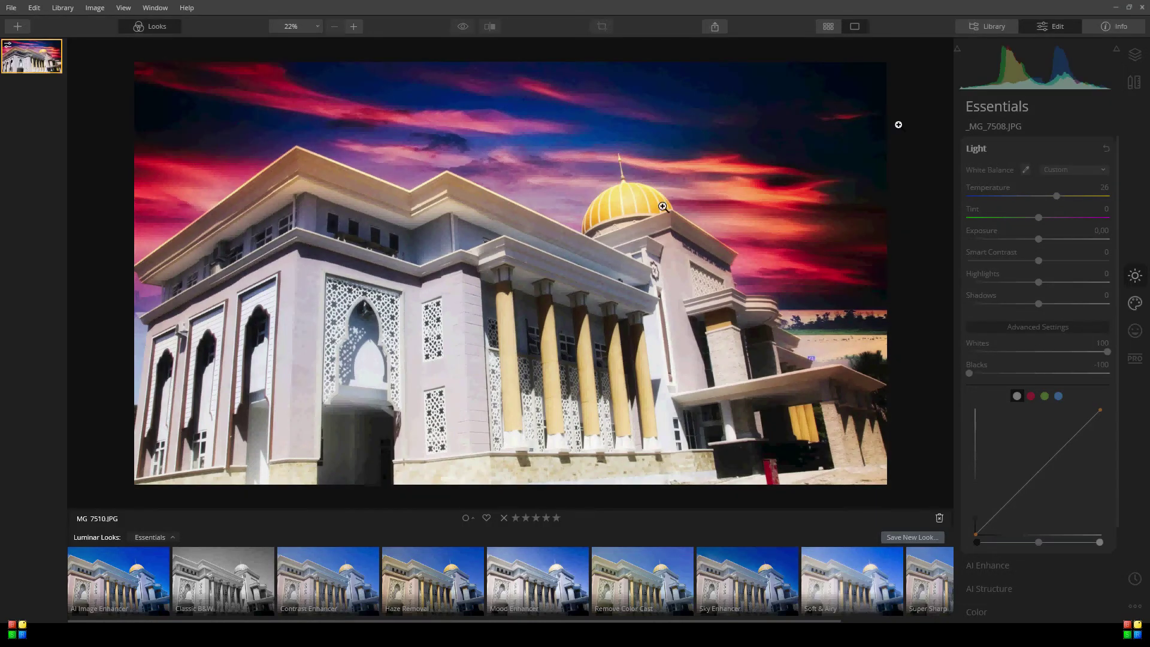
Replace the photo's sky with Blue Sky 1 using AI Sky Replacement, trying Sunset 1 and Bright Blue Sky 1 first.
{"action": "left_click", "coordinate": [1136, 303]}
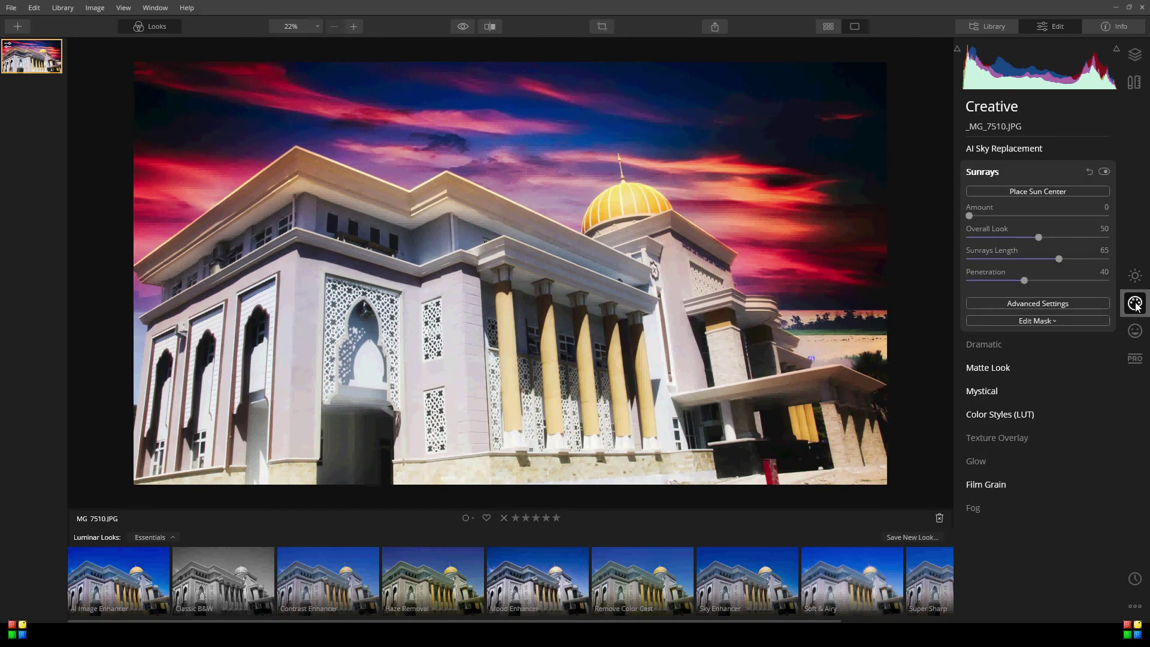
{"action": "left_click", "coordinate": [1063, 193]}
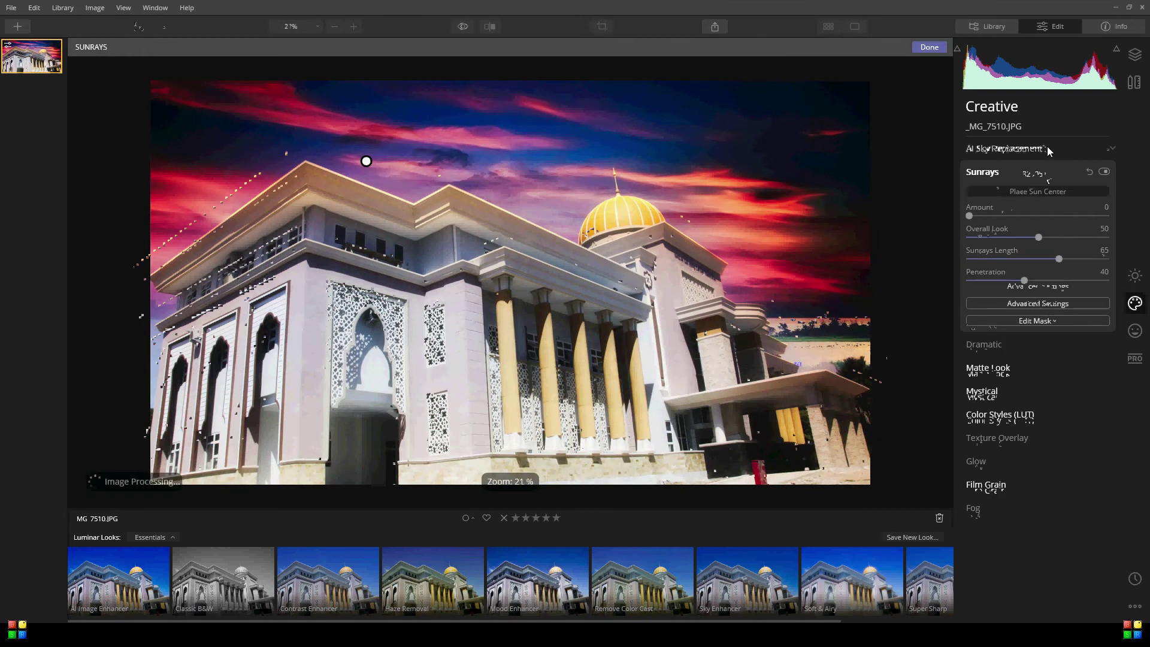
{"action": "left_click", "coordinate": [1048, 146]}
{"action": "left_click", "coordinate": [1038, 174]}
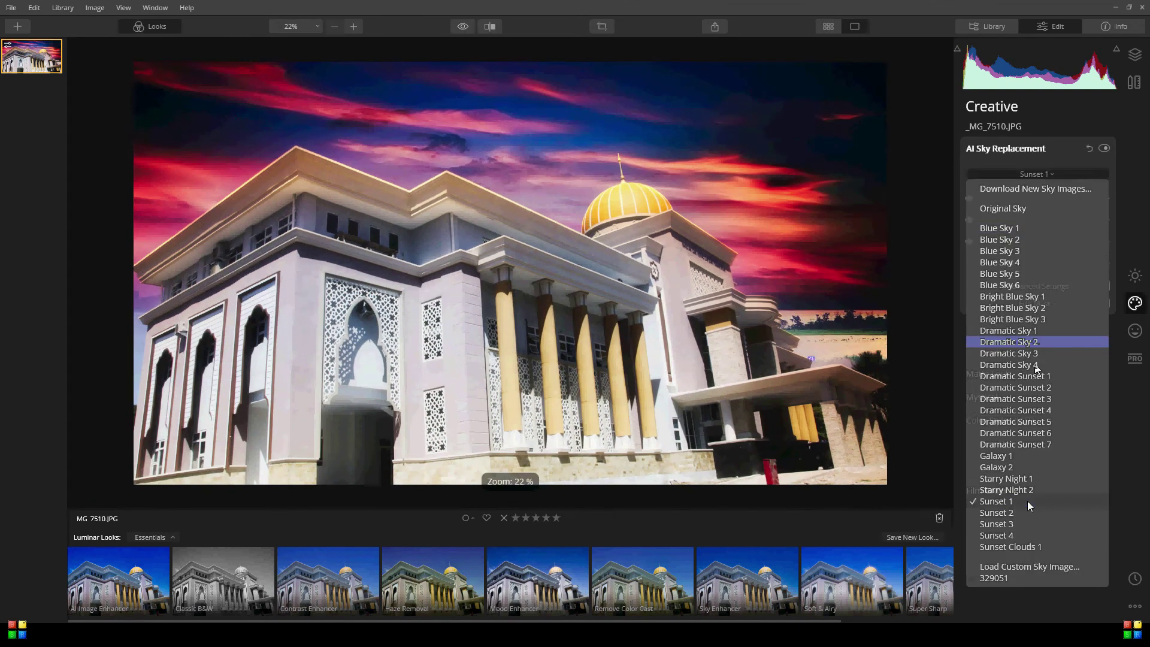
{"action": "left_click", "coordinate": [1027, 501]}
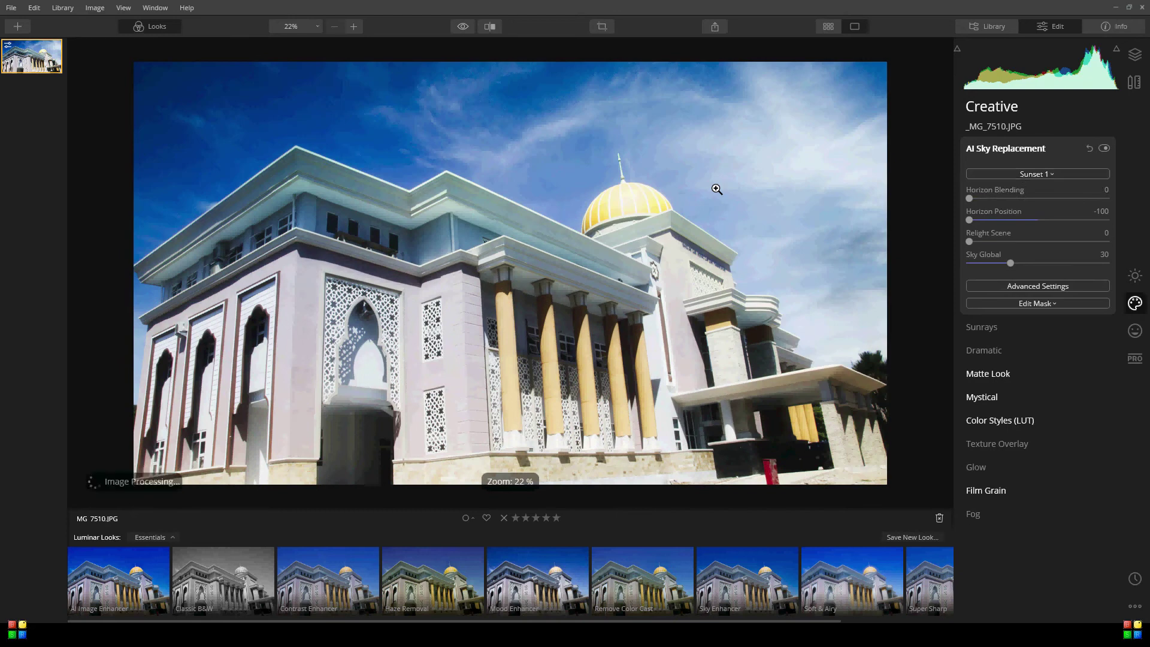
{"action": "left_click", "coordinate": [1023, 174]}
{"action": "left_click", "coordinate": [1015, 297]}
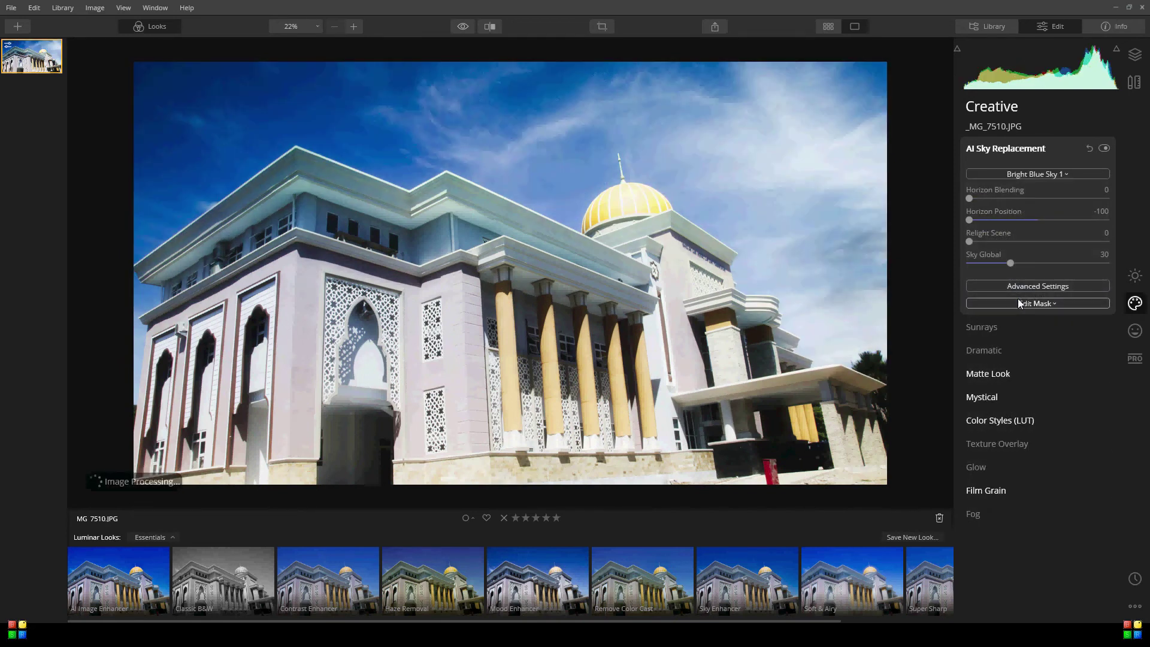
{"action": "left_click", "coordinate": [1042, 174]}
{"action": "left_click", "coordinate": [1053, 183]}
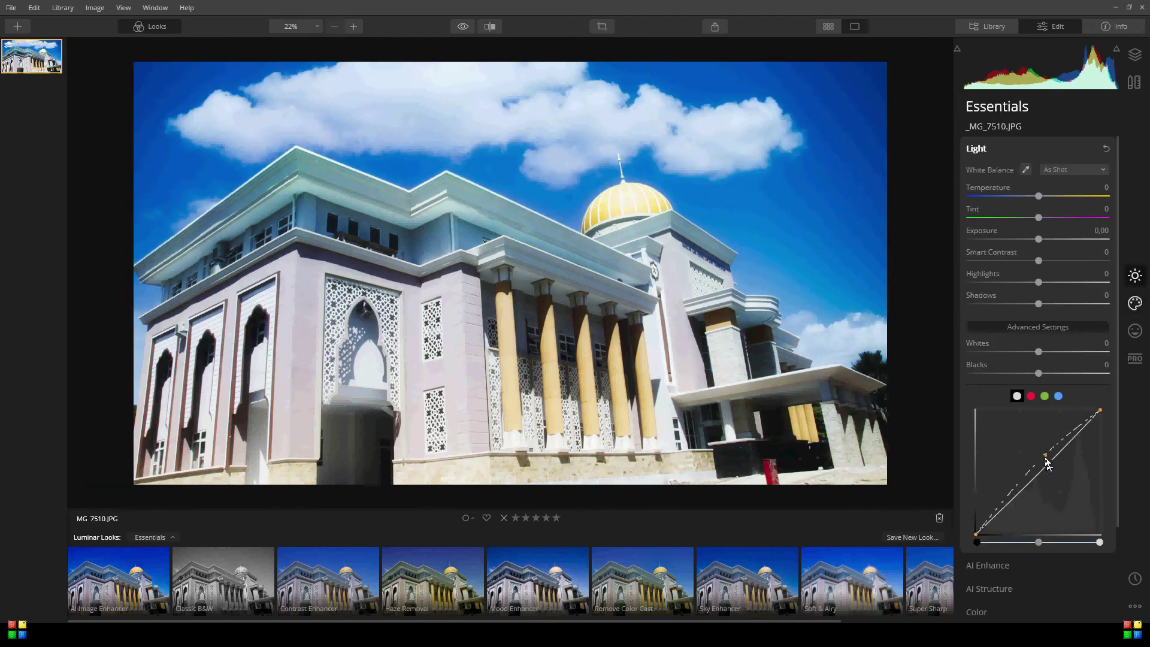
Darken the midtones slightly with the Light tone curve, and in Color set Saturation to 14 and adjust Vibrance.
{"action": "mouse_move", "coordinate": [1044, 466]}
{"action": "left_mouse_down"}
{"action": "mouse_move", "coordinate": [1044, 455]}
{"action": "mouse_move", "coordinate": [1052, 467]}
{"action": "left_mouse_up"}
{"action": "left_click", "coordinate": [1018, 563]}
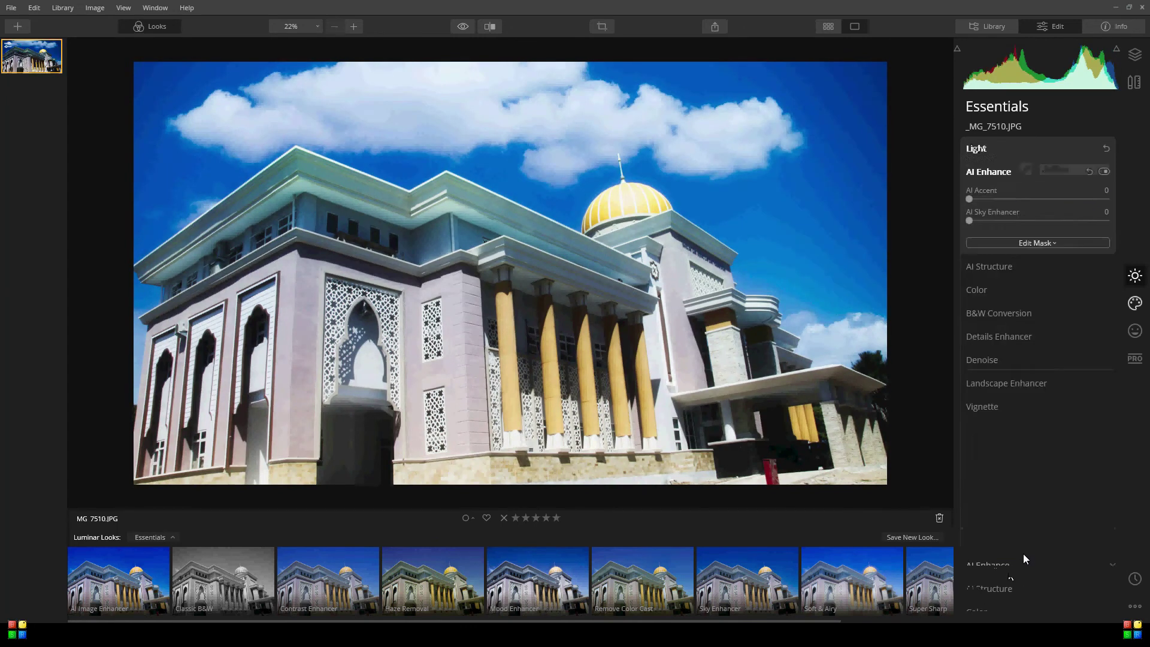
{"action": "left_click", "coordinate": [1009, 568]}
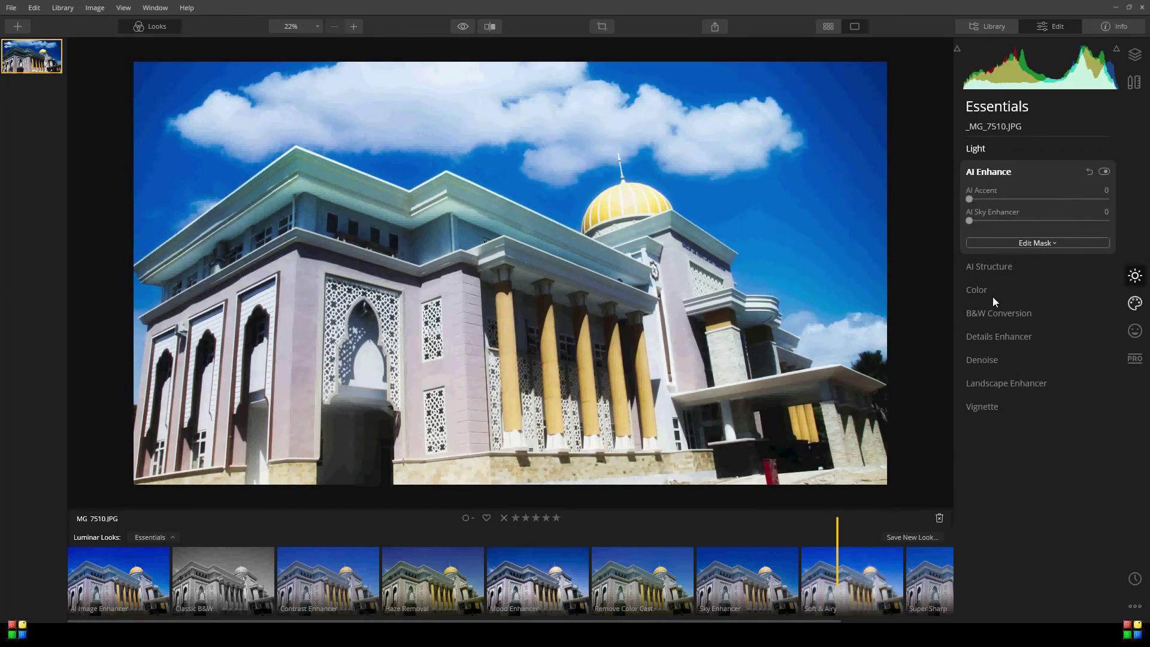
{"action": "left_click", "coordinate": [995, 295]}
{"action": "left_click_drag", "start_coordinate": [1041, 246], "coordinate": [1055, 280]}
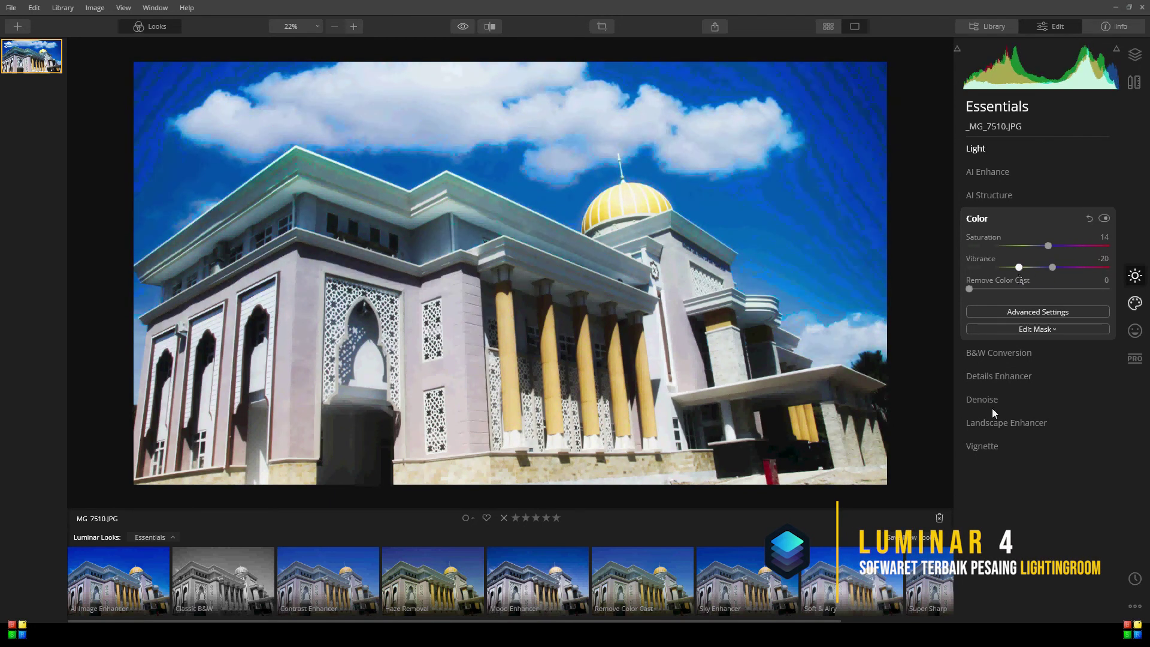
Set the Vignette Amount to 13 and the Landscape Enhancer's Foliage Enhancer to 13, leaving Dehaze at 0.
{"action": "left_click", "coordinate": [994, 450]}
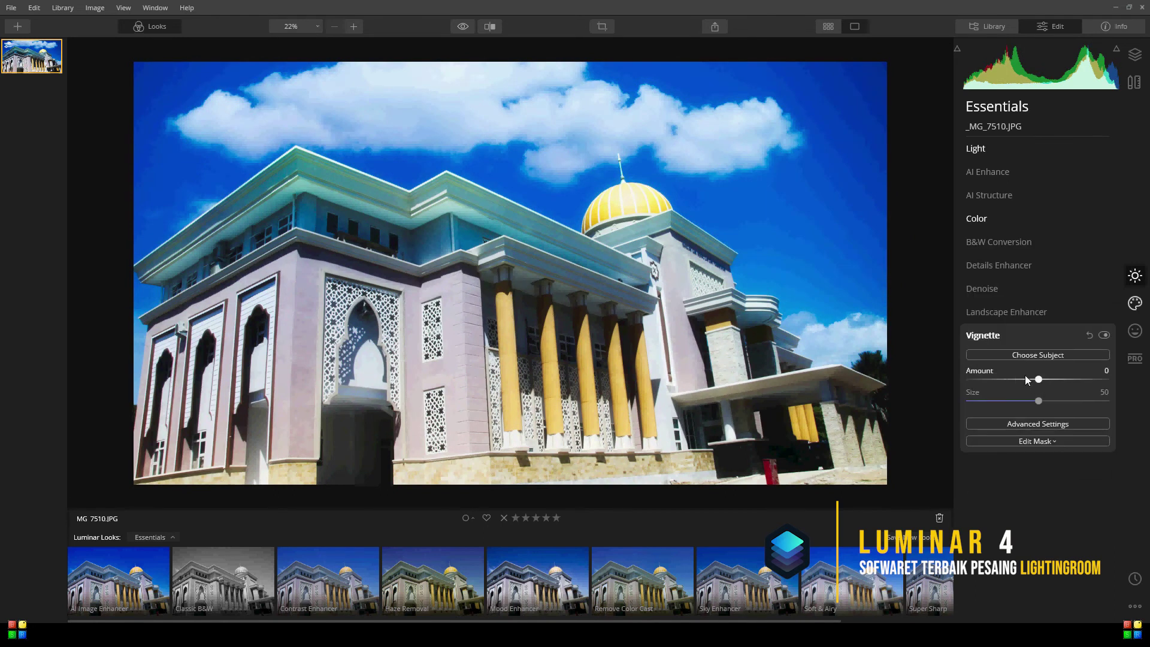
{"action": "mouse_move", "coordinate": [1026, 377]}
{"action": "left_mouse_down"}
{"action": "mouse_move", "coordinate": [986, 382]}
{"action": "mouse_move", "coordinate": [1045, 374]}
{"action": "mouse_move", "coordinate": [1002, 379]}
{"action": "mouse_move", "coordinate": [1030, 373]}
{"action": "left_mouse_up"}
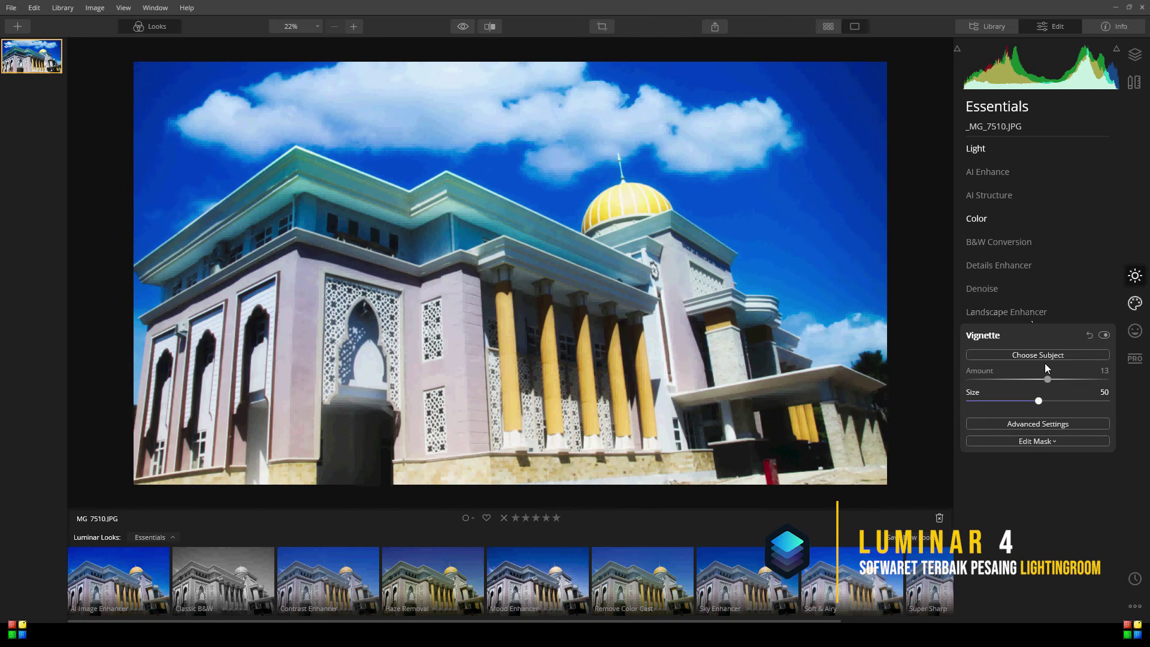
{"action": "left_click", "coordinate": [1012, 312]}
{"action": "left_click_drag", "start_coordinate": [980, 340], "coordinate": [940, 331]}
{"action": "left_click_drag", "start_coordinate": [970, 383], "coordinate": [1021, 375]}
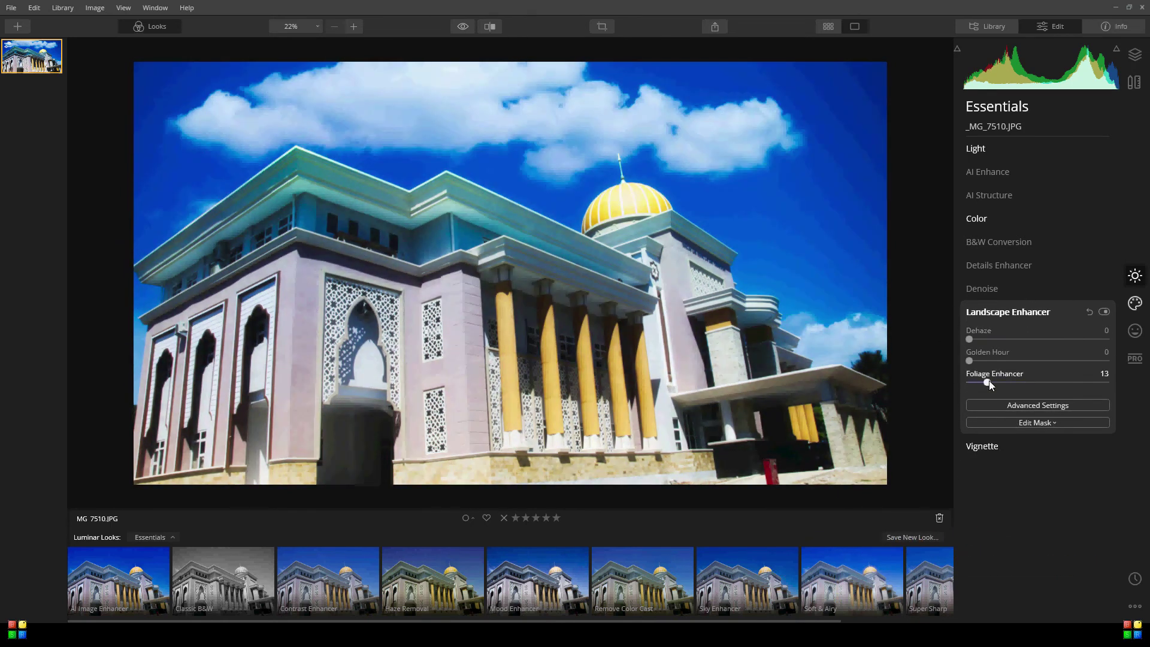
Warm the photo's overall colors, and reopen the AI Sky Replacement settings.
{"action": "left_click", "coordinate": [1036, 203]}
{"action": "left_click_drag", "start_coordinate": [1033, 223], "coordinate": [1066, 203]}
{"action": "left_click", "coordinate": [1000, 146]}
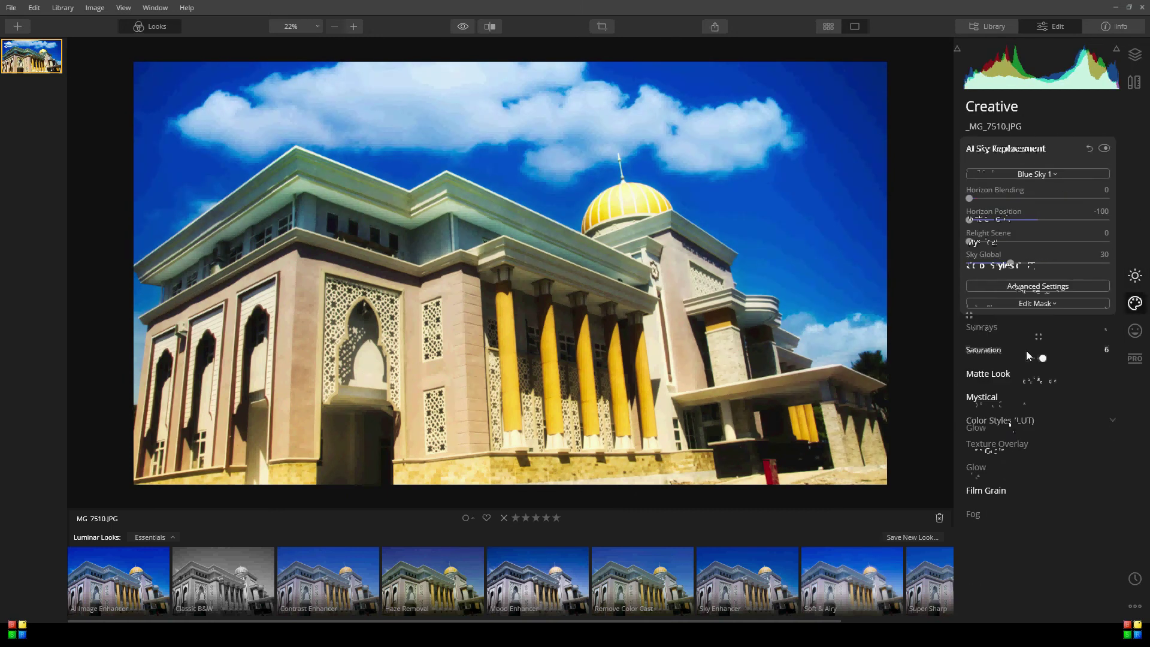
Choose Anaheim as the LUT in Color Styles.
{"action": "left_click", "coordinate": [1009, 420]}
{"action": "left_click", "coordinate": [1036, 290]}
{"action": "left_click", "coordinate": [1040, 307]}
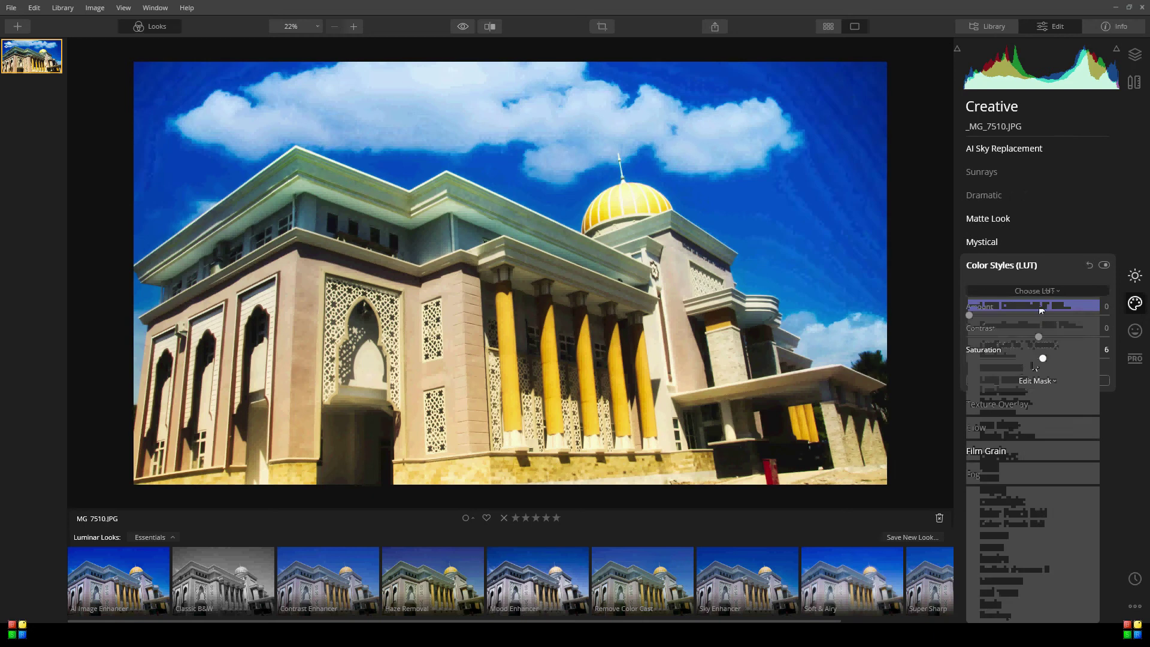
{"action": "left_click", "coordinate": [1035, 292]}
{"action": "left_click", "coordinate": [1034, 294]}
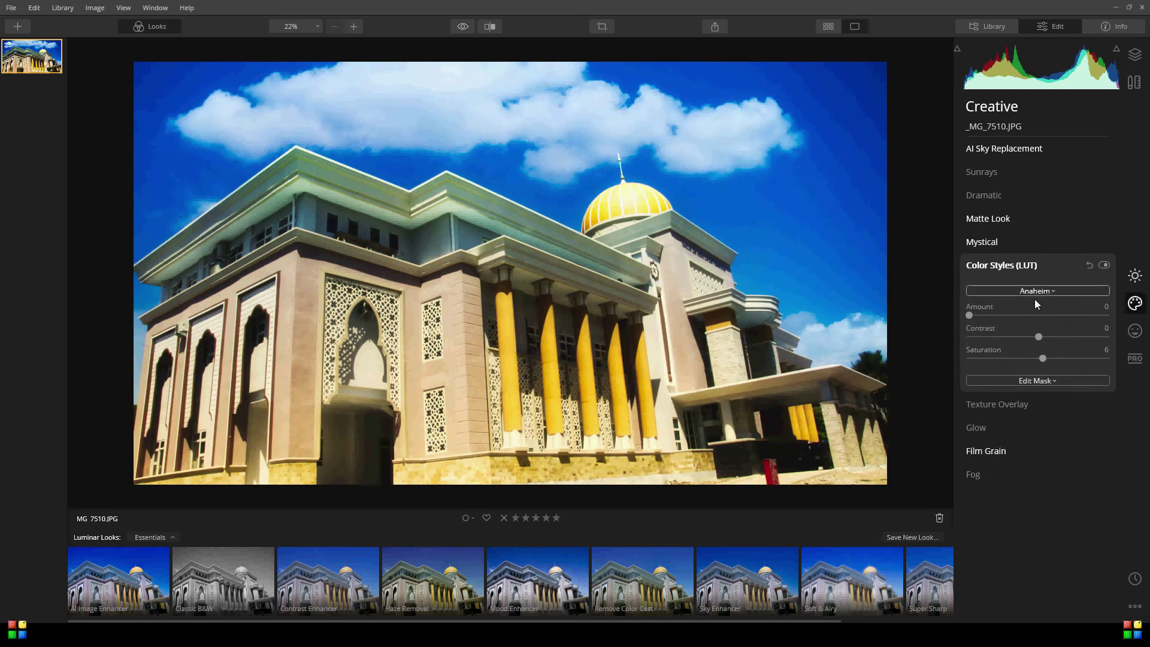
Switch the Color Styles LUT to Manhattan and set the Texture Overlay Opacity to 54.
{"action": "left_click", "coordinate": [1034, 294]}
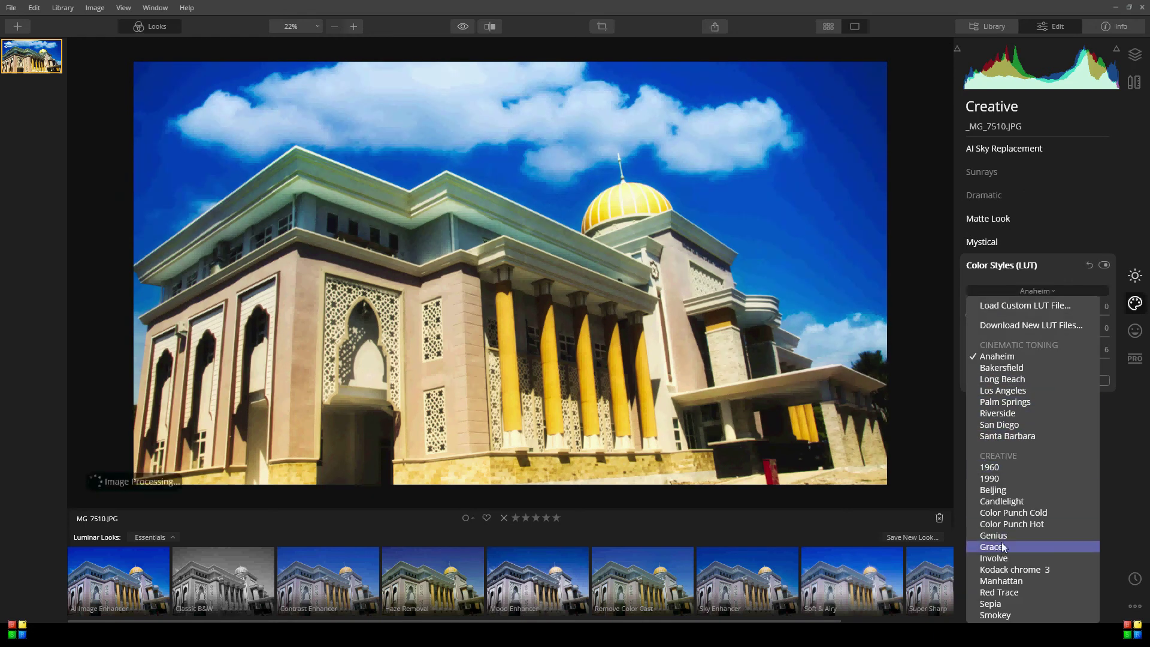
{"action": "left_click", "coordinate": [1001, 582]}
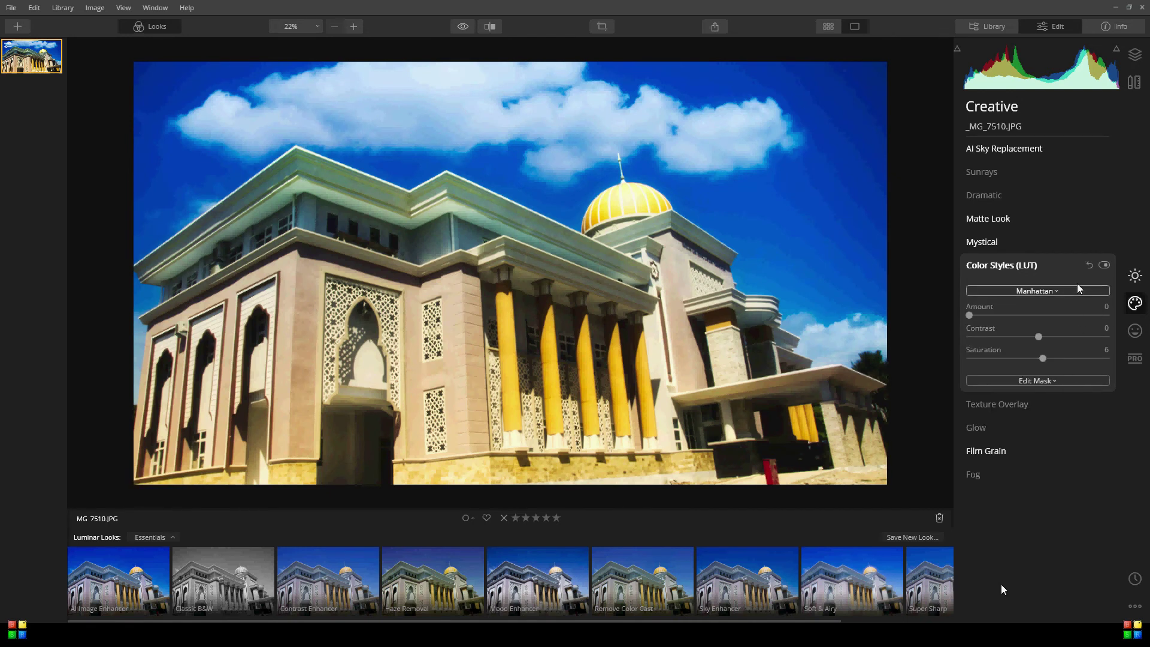
{"action": "left_click", "coordinate": [1012, 243]}
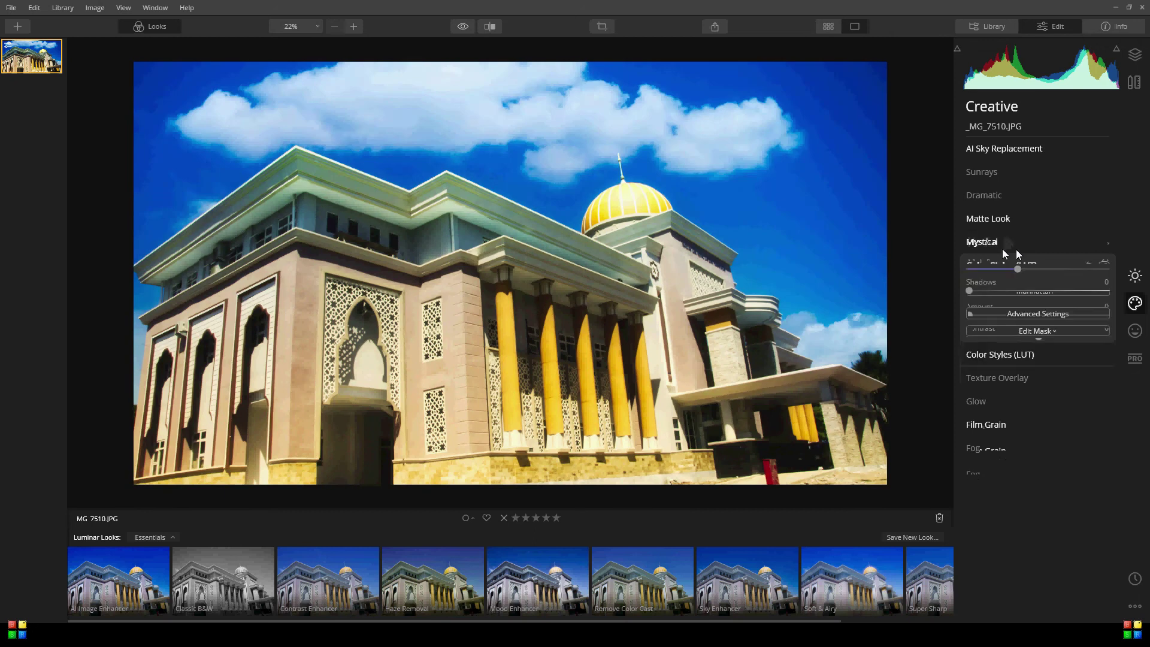
{"action": "left_click", "coordinate": [1001, 378]}
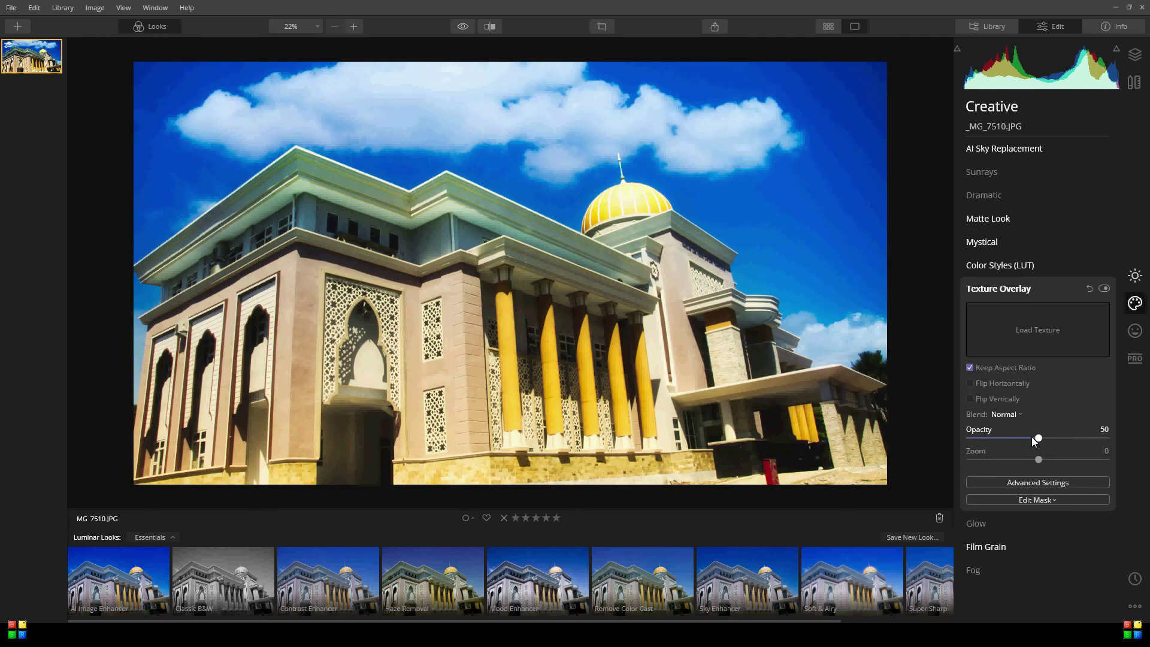
{"action": "left_click_drag", "start_coordinate": [1031, 437], "coordinate": [1045, 438]}
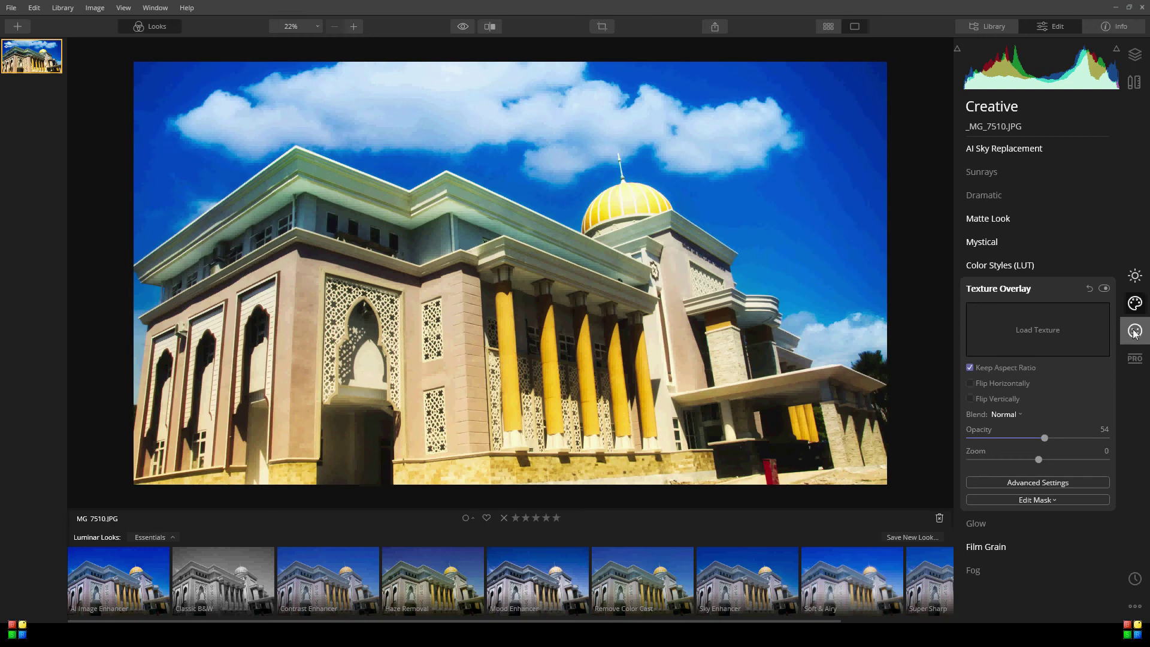
Set the Orton Effect Amount to 13, and in Portrait Enhancer set Face Light to 18 and Eyebrow Improve to 17.
{"action": "left_click", "coordinate": [1009, 217]}
{"action": "left_click", "coordinate": [1009, 217]}
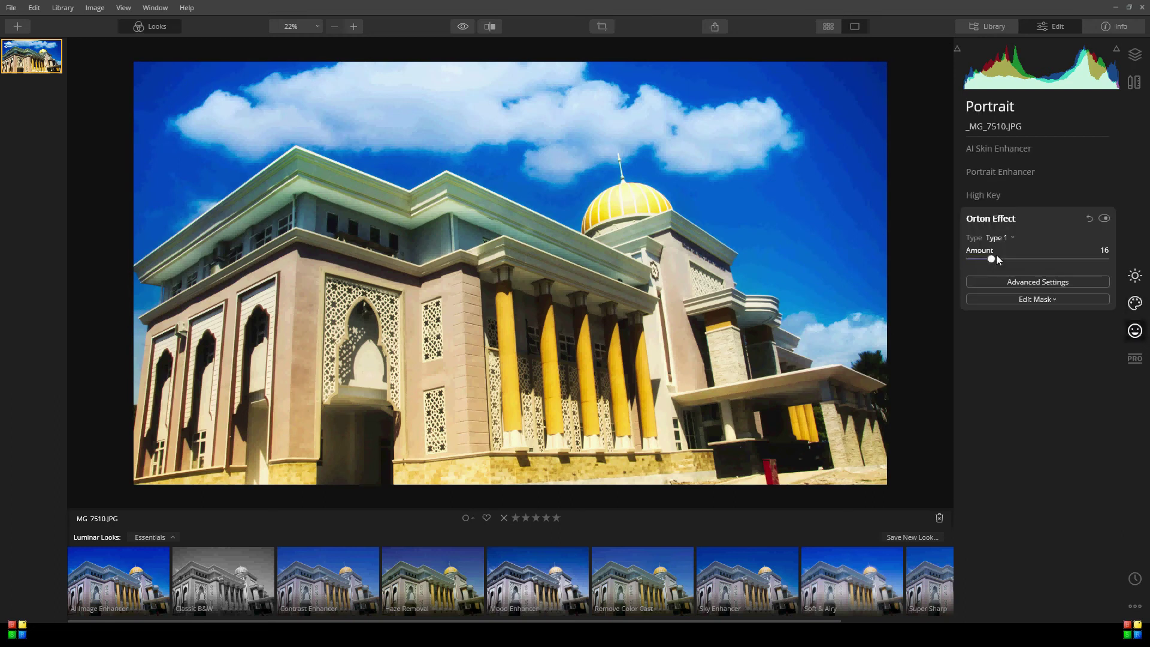
{"action": "left_click_drag", "start_coordinate": [992, 259], "coordinate": [988, 260]}
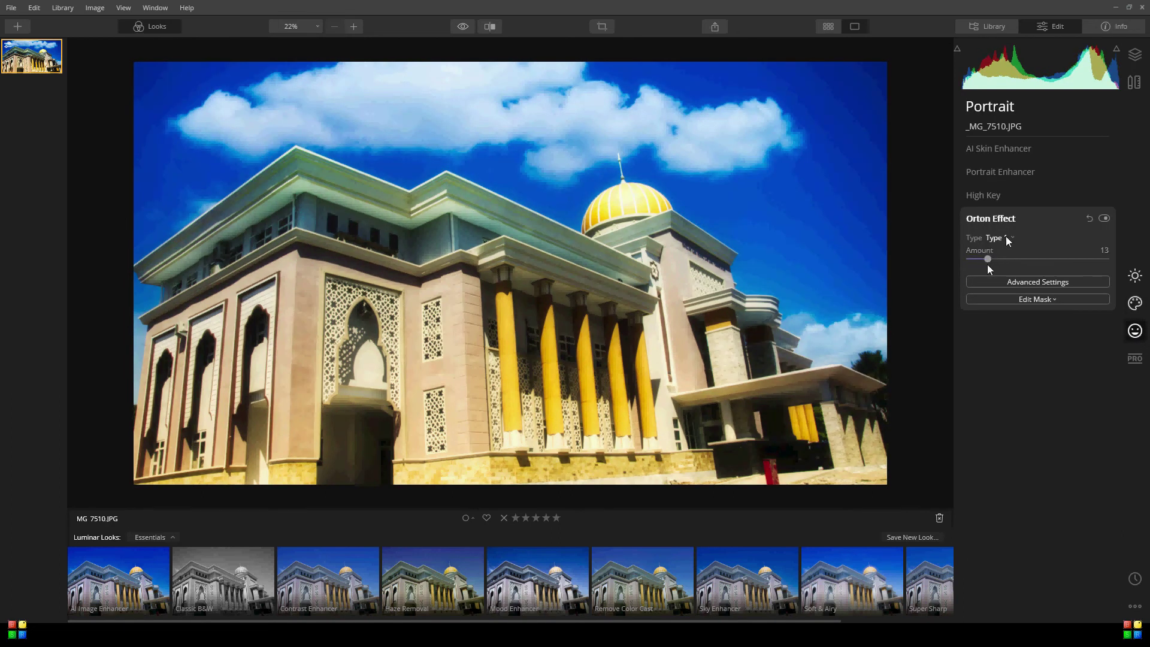
{"action": "left_click", "coordinate": [1014, 173]}
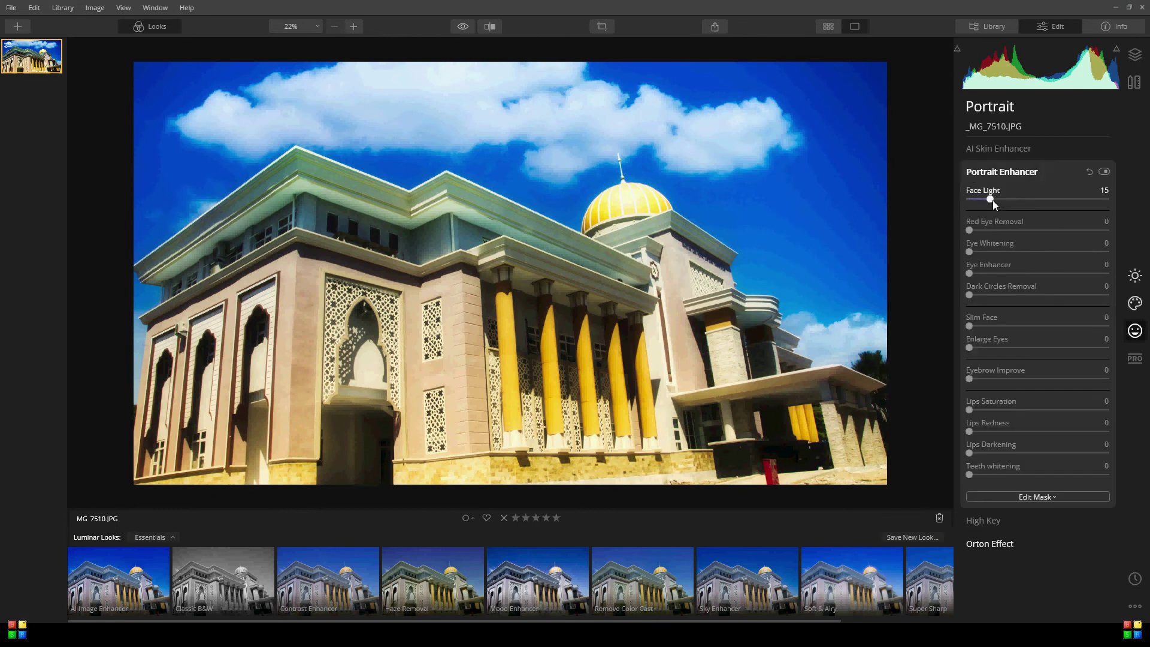
{"action": "left_click_drag", "start_coordinate": [970, 379], "coordinate": [987, 377]}
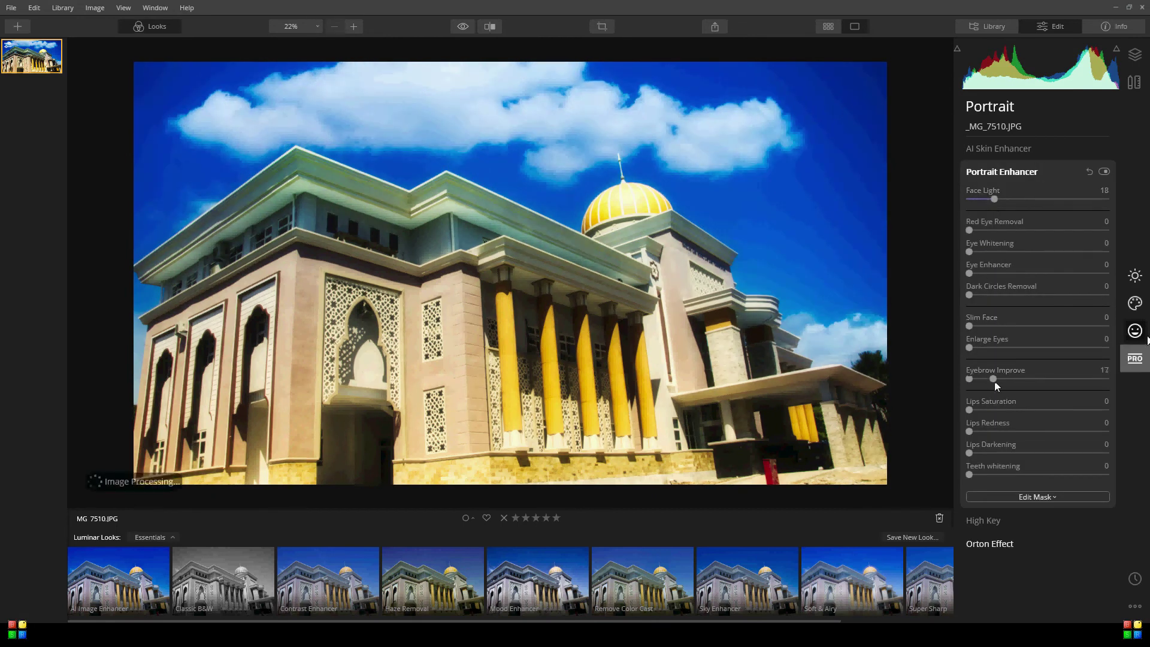
In Advanced Contrast, set Highlights Contrast to 42, Highlights Balance to 11, Midtones Balance to -100 and Shadows Balance to about 25.
{"action": "left_click", "coordinate": [1135, 359]}
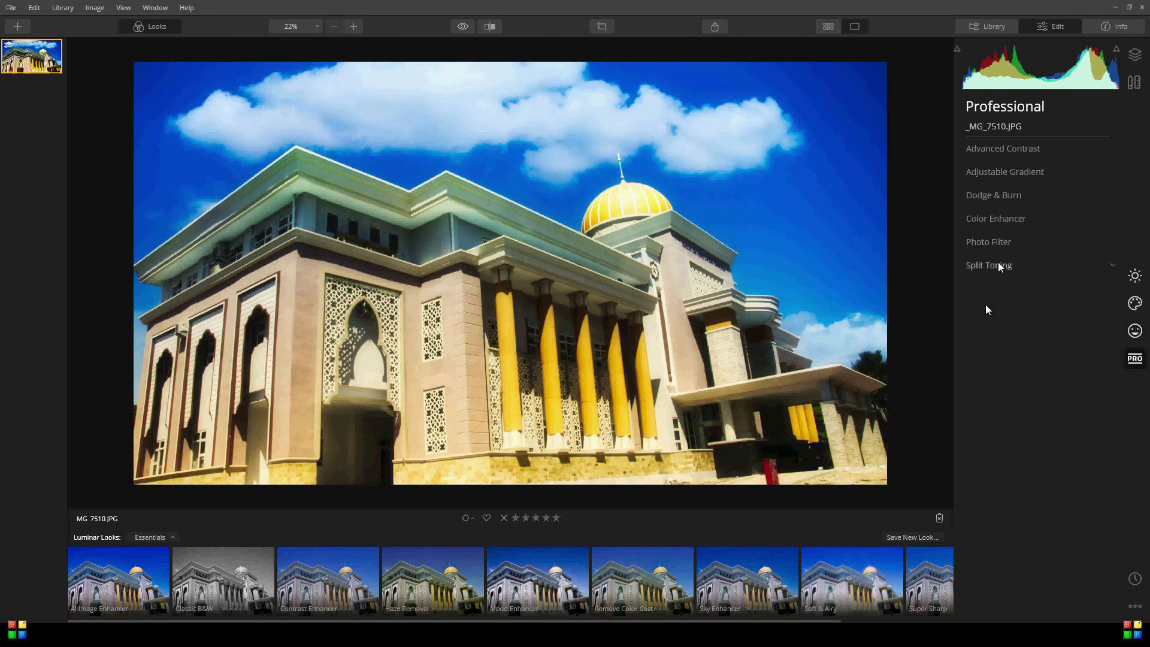
{"action": "left_click", "coordinate": [1003, 246]}
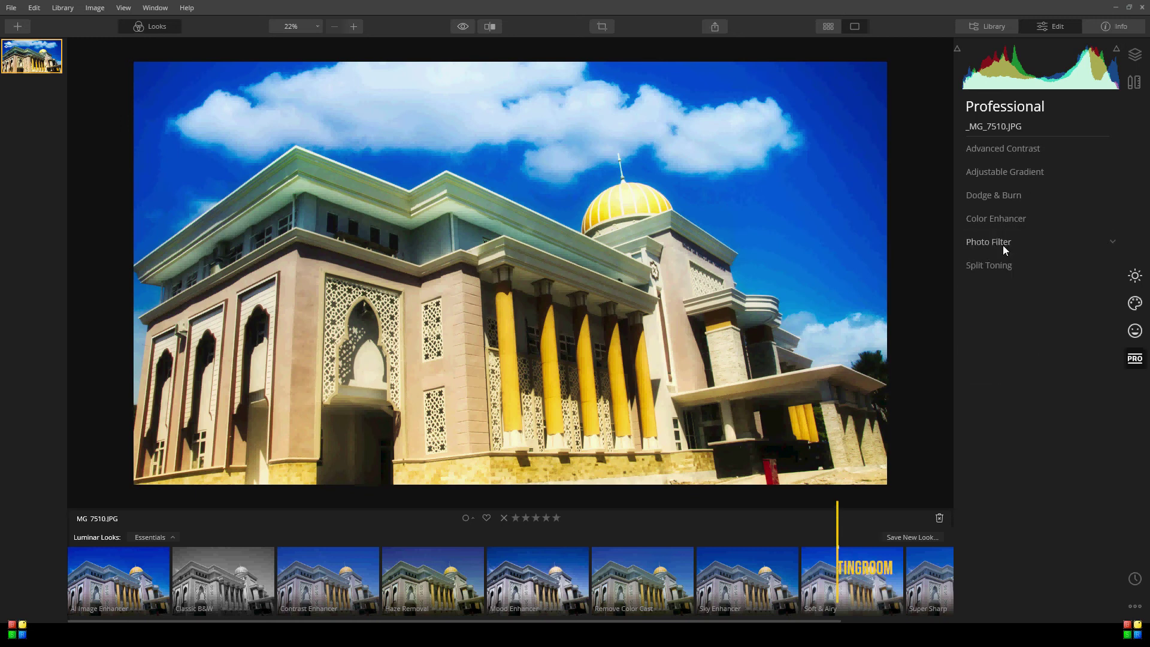
{"action": "left_click", "coordinate": [1035, 159]}
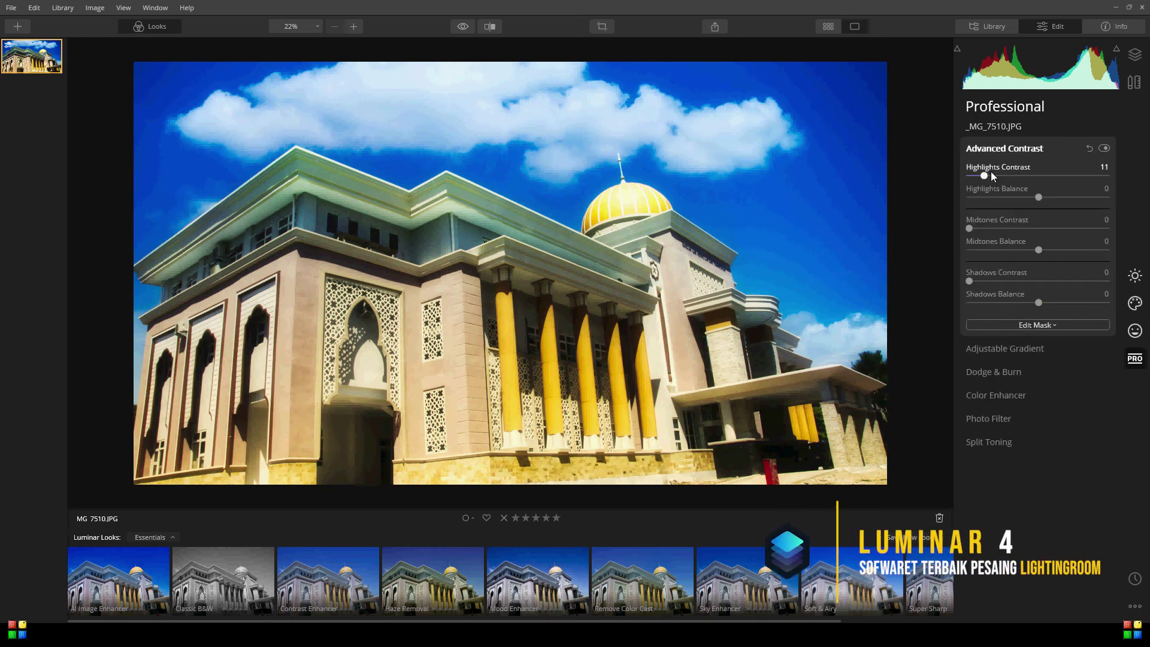
{"action": "left_click_drag", "start_coordinate": [992, 174], "coordinate": [1047, 200]}
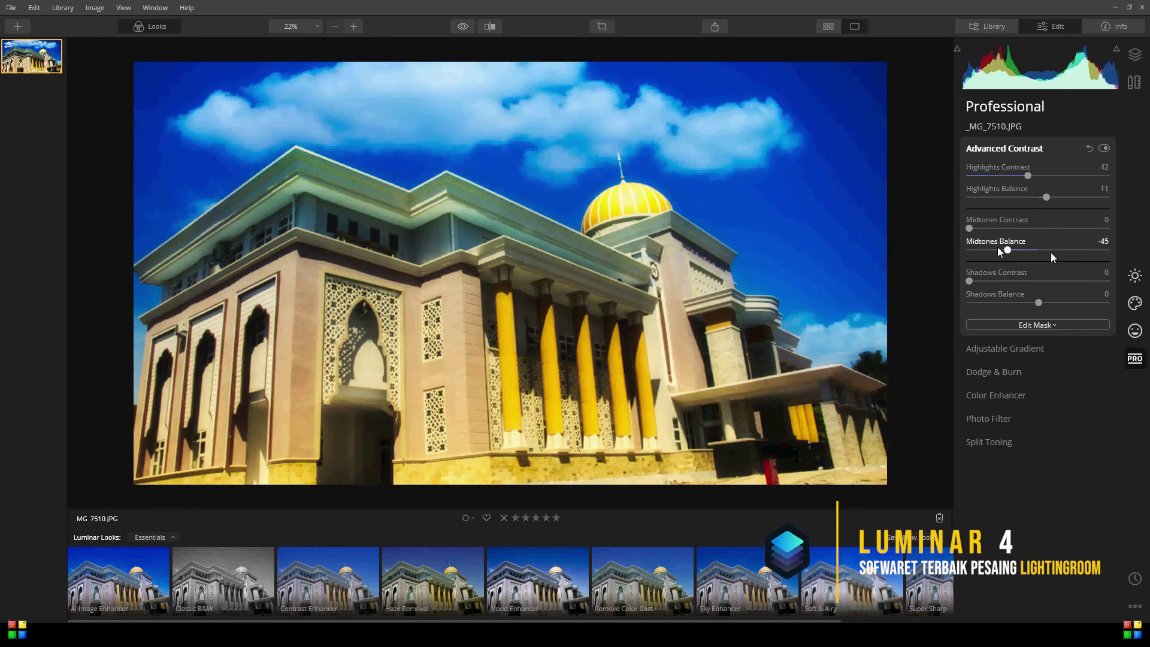
{"action": "left_click_drag", "start_coordinate": [1053, 256], "coordinate": [965, 250]}
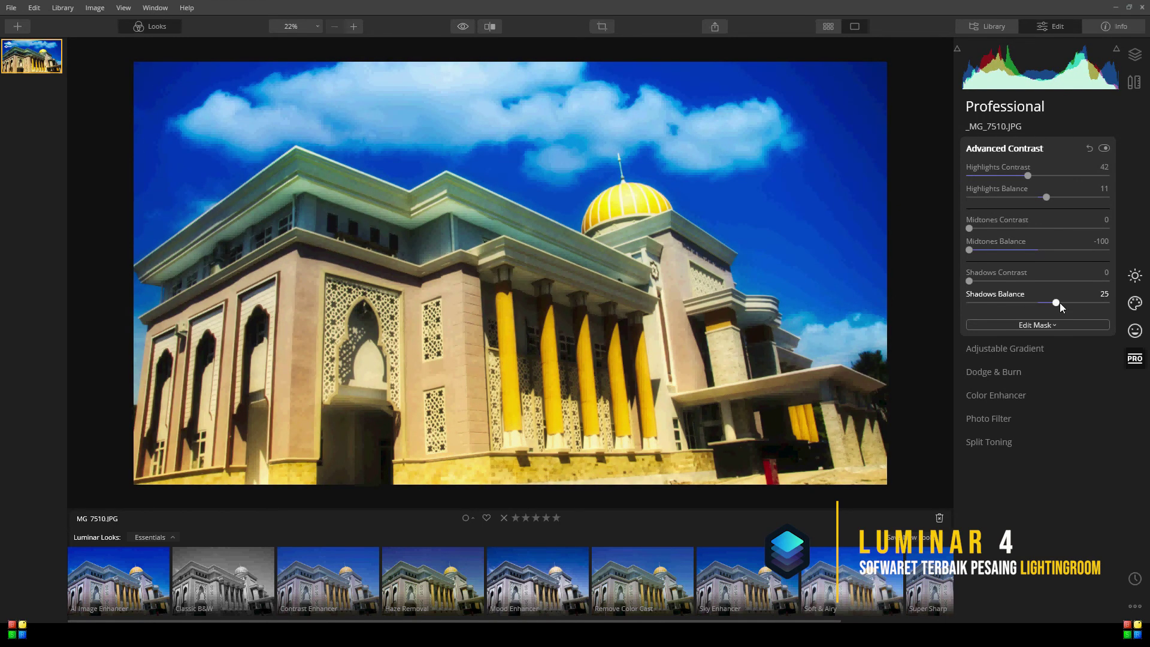
{"action": "left_click", "coordinate": [1060, 303]}
In the Adjustable Gradient's top half, set Exposure to -100, Contrast to 68, Highlights to 33 and Warmth to 100, and adjust Vibrance.
{"action": "left_click", "coordinate": [1007, 351]}
{"action": "left_click_drag", "start_coordinate": [1038, 220], "coordinate": [985, 255]}
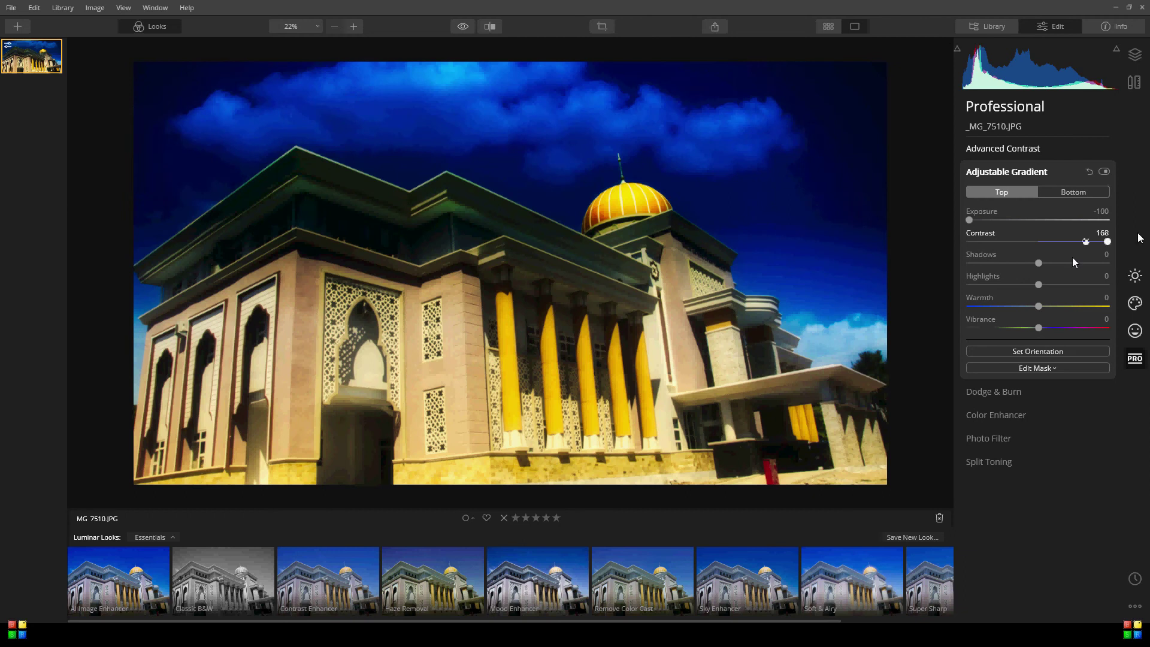
{"action": "left_click_drag", "start_coordinate": [1032, 285], "coordinate": [1108, 306]}
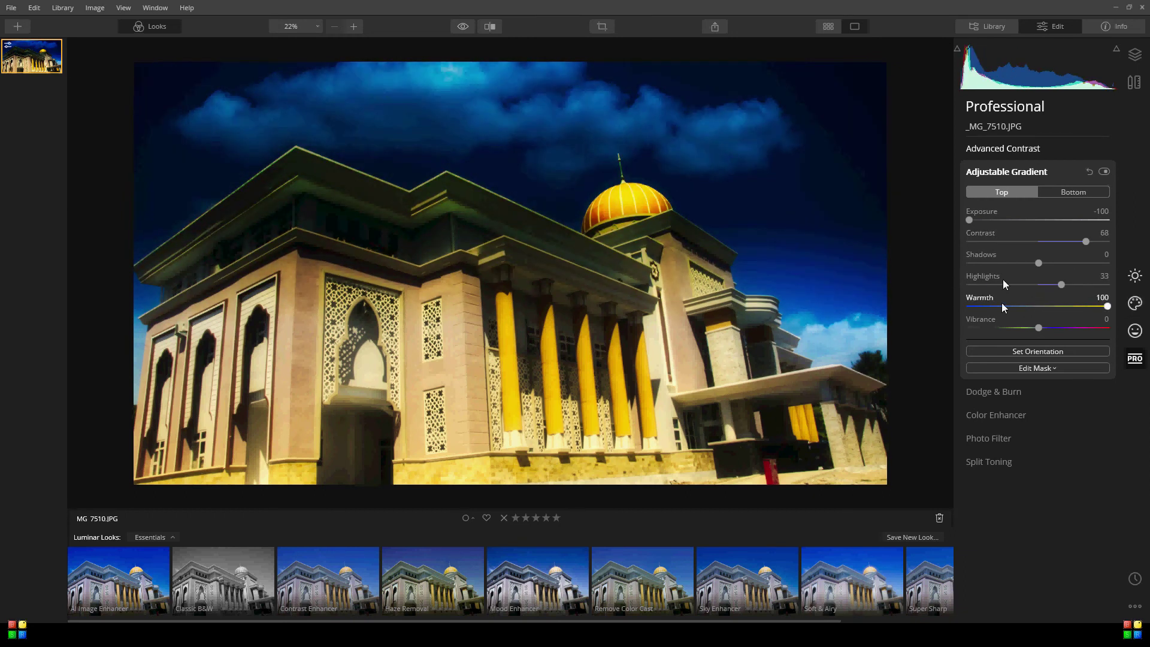
{"action": "mouse_move", "coordinate": [1039, 329]}
{"action": "left_mouse_down"}
{"action": "mouse_move", "coordinate": [1005, 324]}
{"action": "mouse_move", "coordinate": [1070, 324]}
{"action": "mouse_move", "coordinate": [994, 324]}
{"action": "left_mouse_up"}
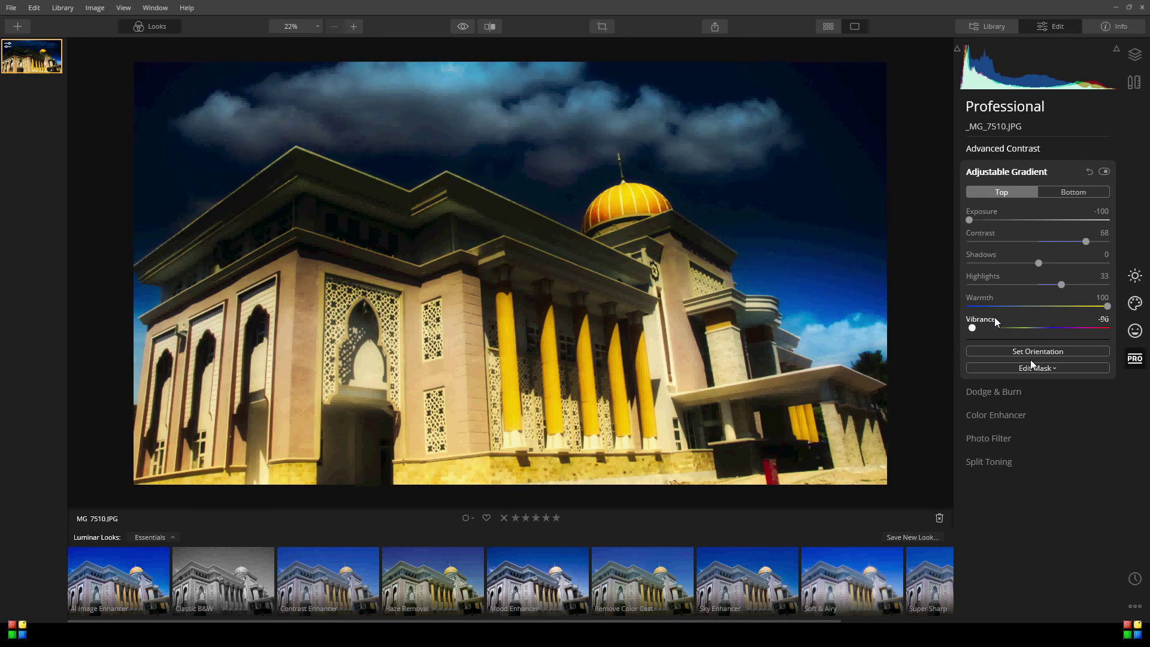
In Color Enhancer, set Brilliance to 74, the Color Contrast Hue to 158 and the Split Color Warmth Cool value to -26.
{"action": "left_click", "coordinate": [1016, 390]}
{"action": "left_click", "coordinate": [1006, 393]}
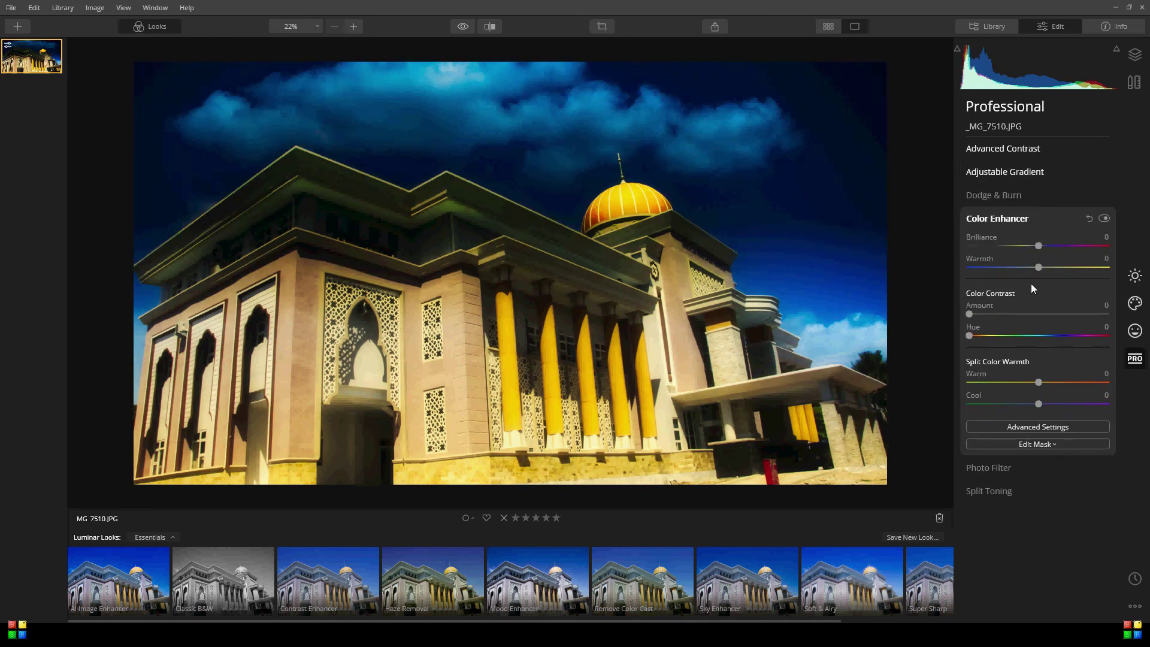
{"action": "left_click_drag", "start_coordinate": [1004, 246], "coordinate": [1089, 247]}
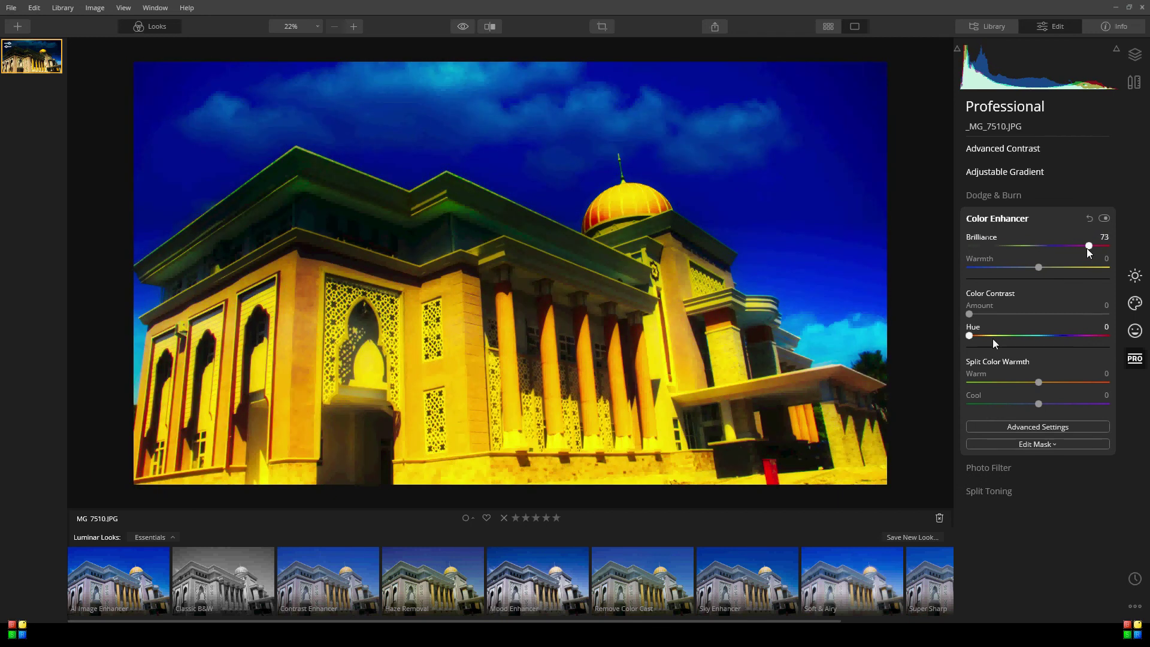
{"action": "left_click_drag", "start_coordinate": [1005, 337], "coordinate": [1031, 337]}
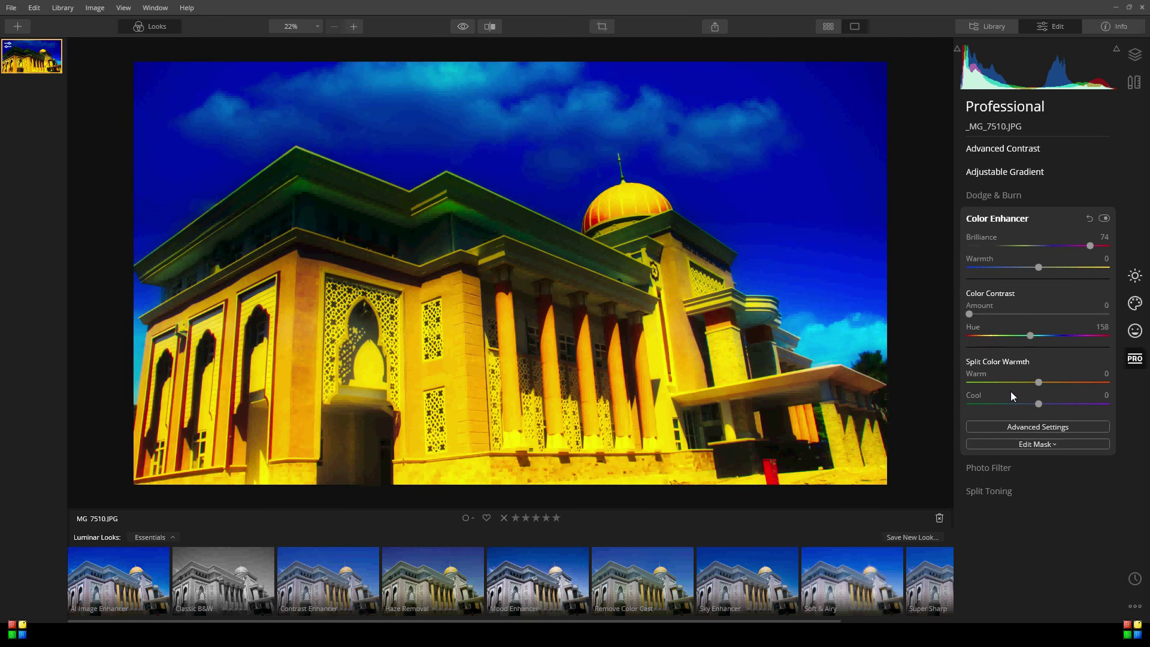
{"action": "mouse_move", "coordinate": [1038, 404]}
{"action": "left_mouse_down"}
{"action": "mouse_move", "coordinate": [959, 403]}
{"action": "mouse_move", "coordinate": [1113, 394]}
{"action": "mouse_move", "coordinate": [995, 404]}
{"action": "mouse_move", "coordinate": [1021, 403]}
{"action": "left_mouse_up"}
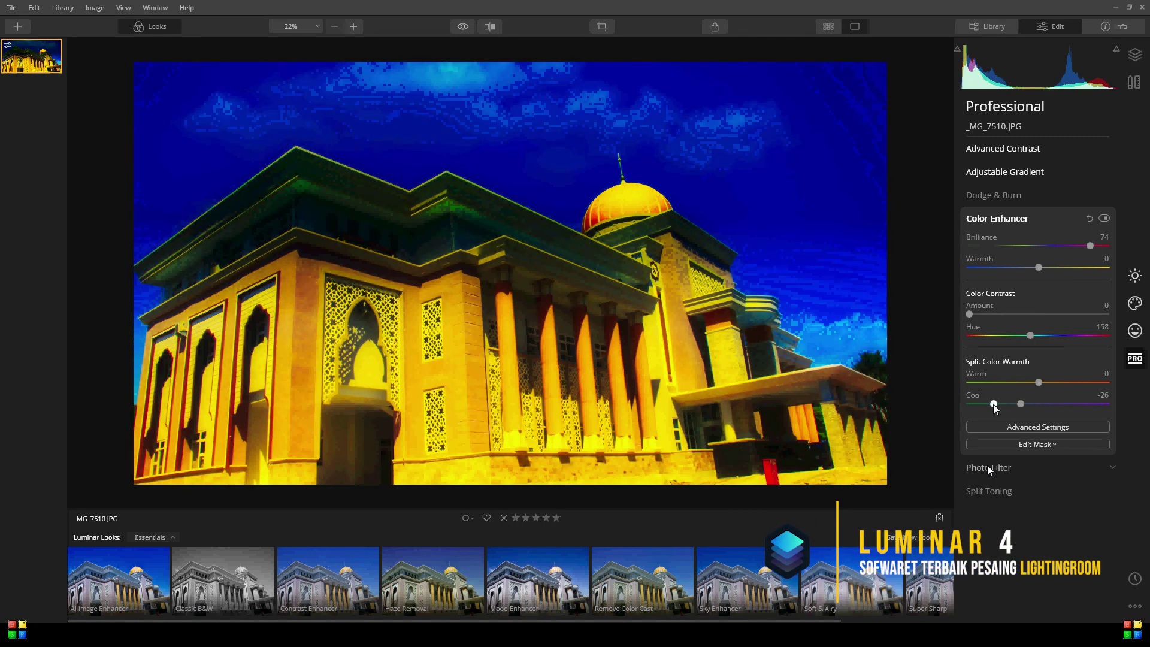
Adjust the Photo Filter's Hue and set the Split Toning Amount to 34.
{"action": "left_click", "coordinate": [988, 465]}
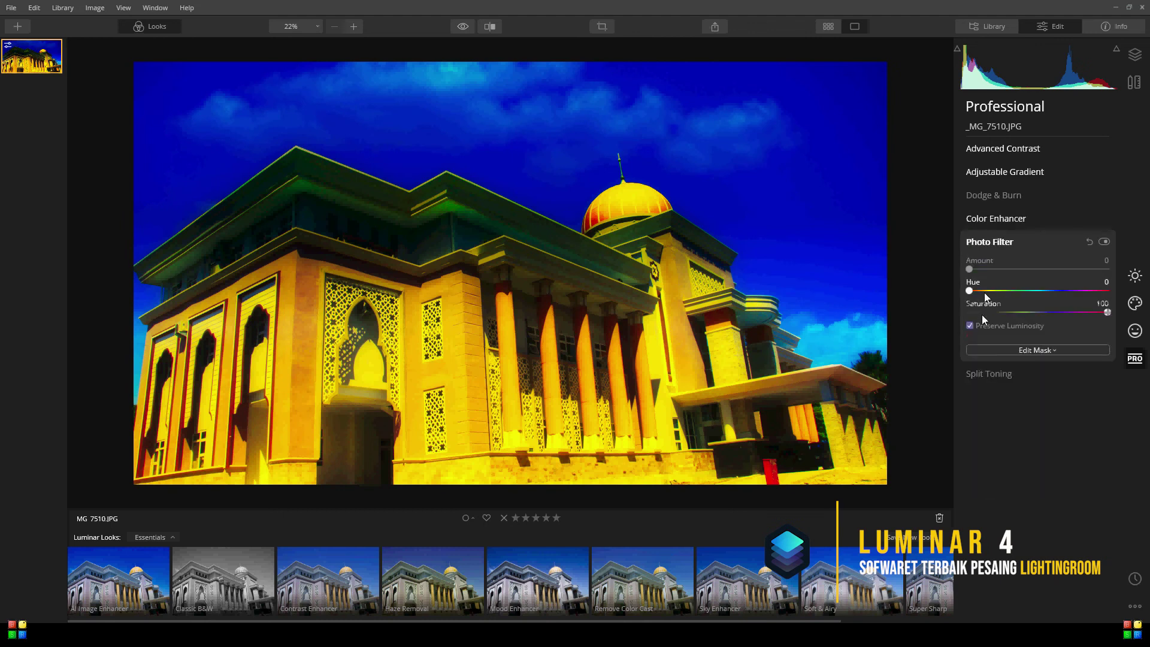
{"action": "left_click_drag", "start_coordinate": [987, 292], "coordinate": [1016, 292]}
{"action": "left_click", "coordinate": [990, 373]}
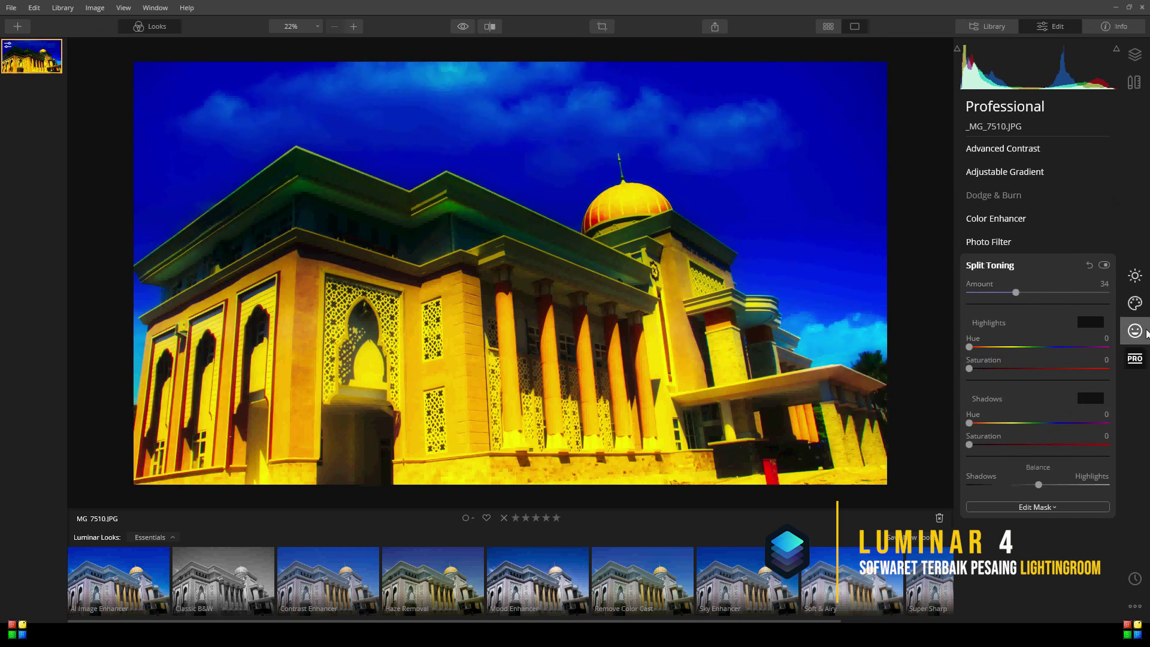
Move the Light tone curve's midpoint closer to the diagonal, and set Smart Contrast to -58 and Highlights to 37.
{"action": "left_click", "coordinate": [1136, 276]}
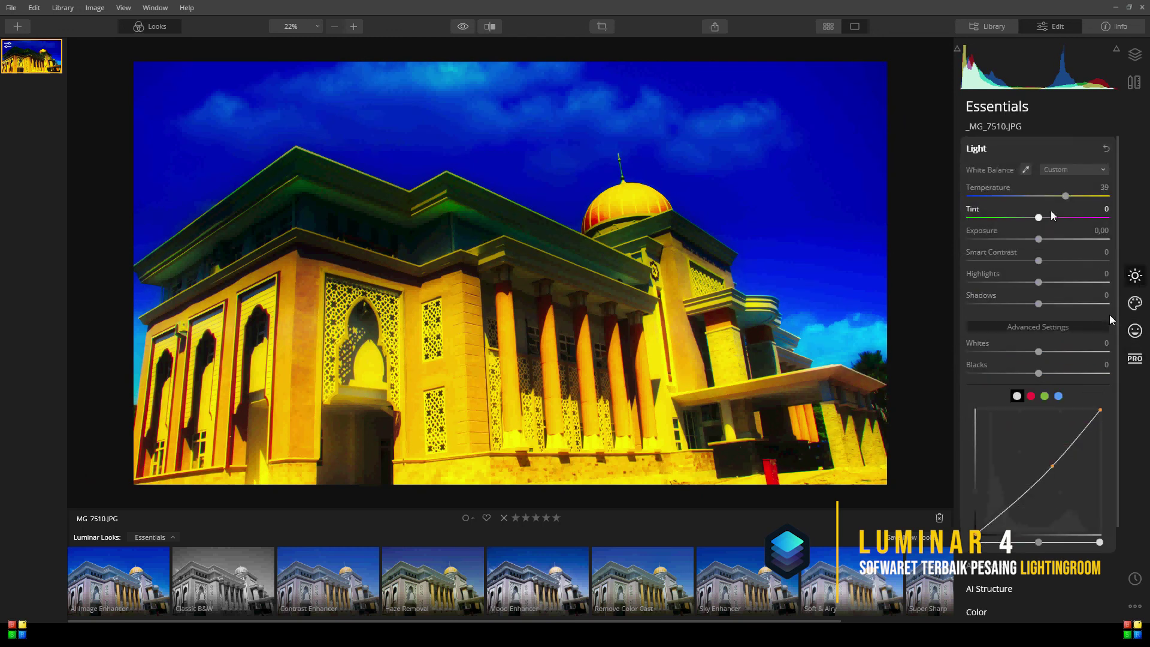
{"action": "mouse_move", "coordinate": [1057, 468]}
{"action": "left_mouse_down"}
{"action": "mouse_move", "coordinate": [1038, 459]}
{"action": "mouse_move", "coordinate": [1059, 492]}
{"action": "mouse_move", "coordinate": [1043, 476]}
{"action": "left_mouse_up"}
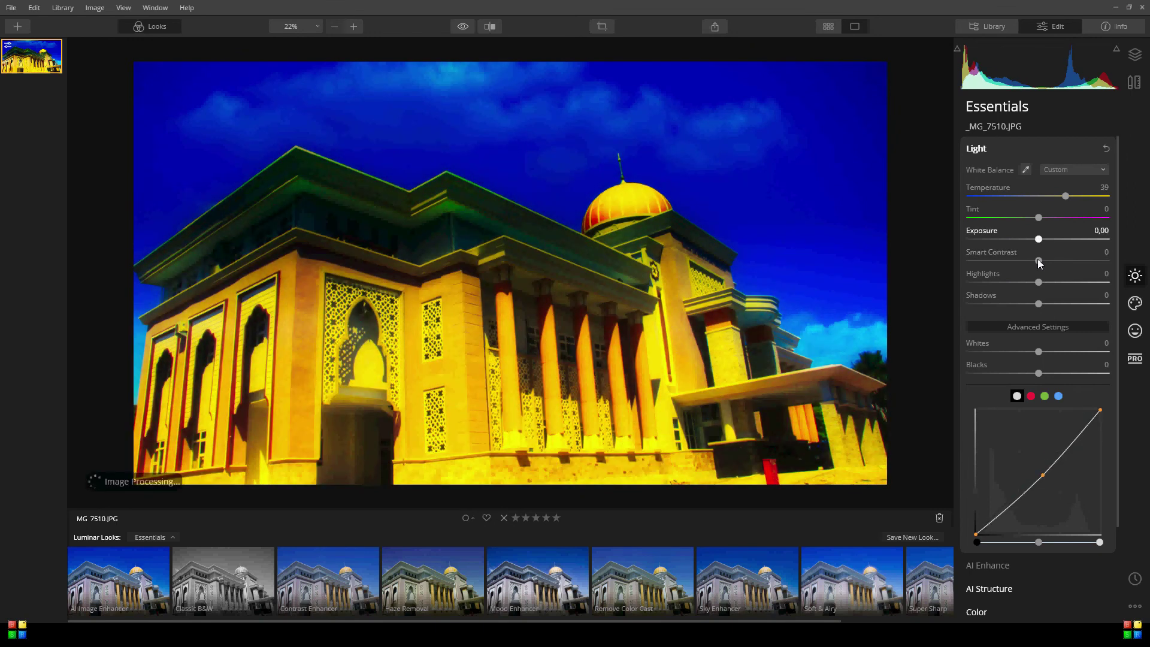
{"action": "left_click_drag", "start_coordinate": [1040, 261], "coordinate": [1064, 286]}
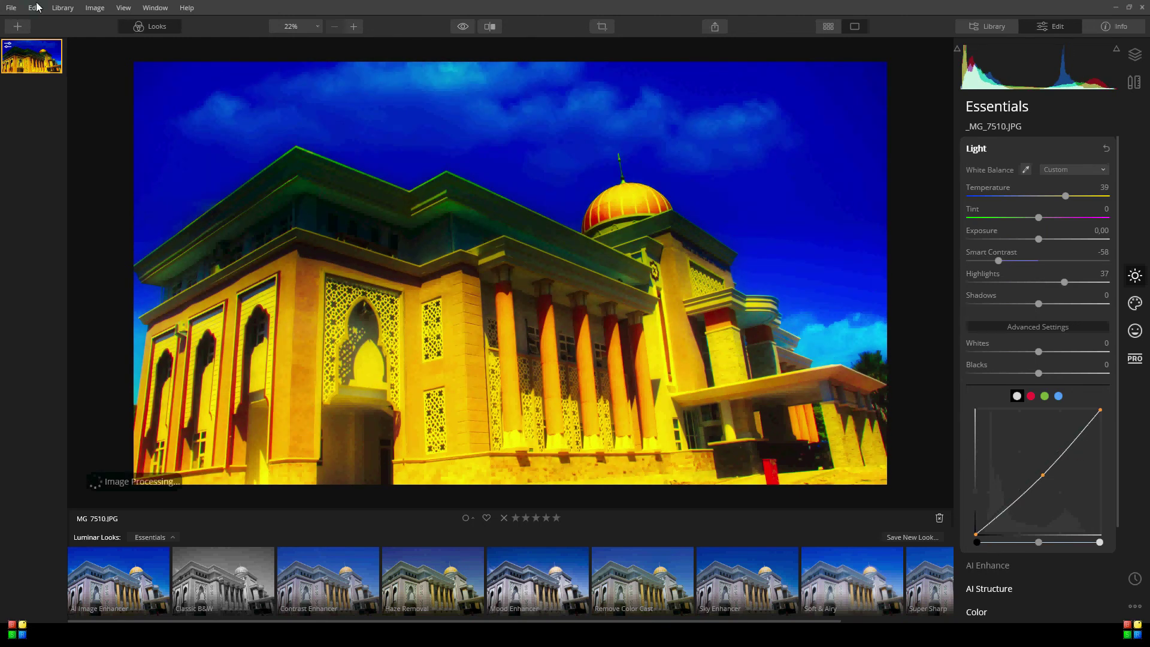
Export the edited photo as a JPEG named _MG_7510 into the Pictures folder at actual size and quality 75.
{"action": "left_click", "coordinate": [11, 8]}
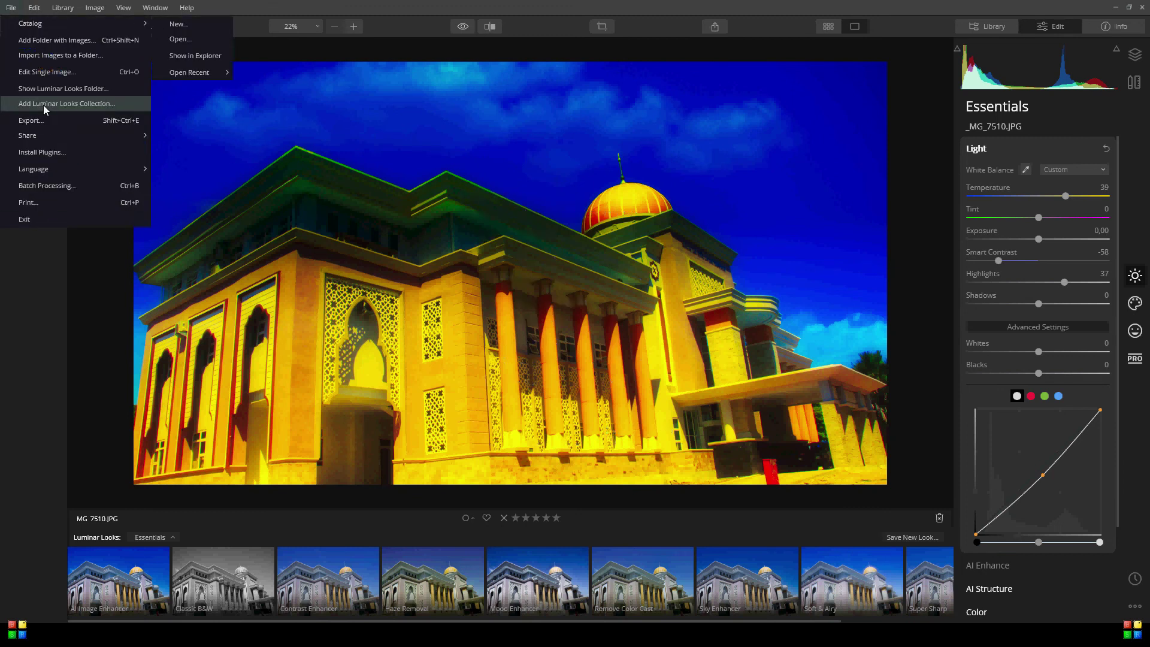
{"action": "left_click", "coordinate": [29, 120]}
{"action": "left_click", "coordinate": [671, 213]}
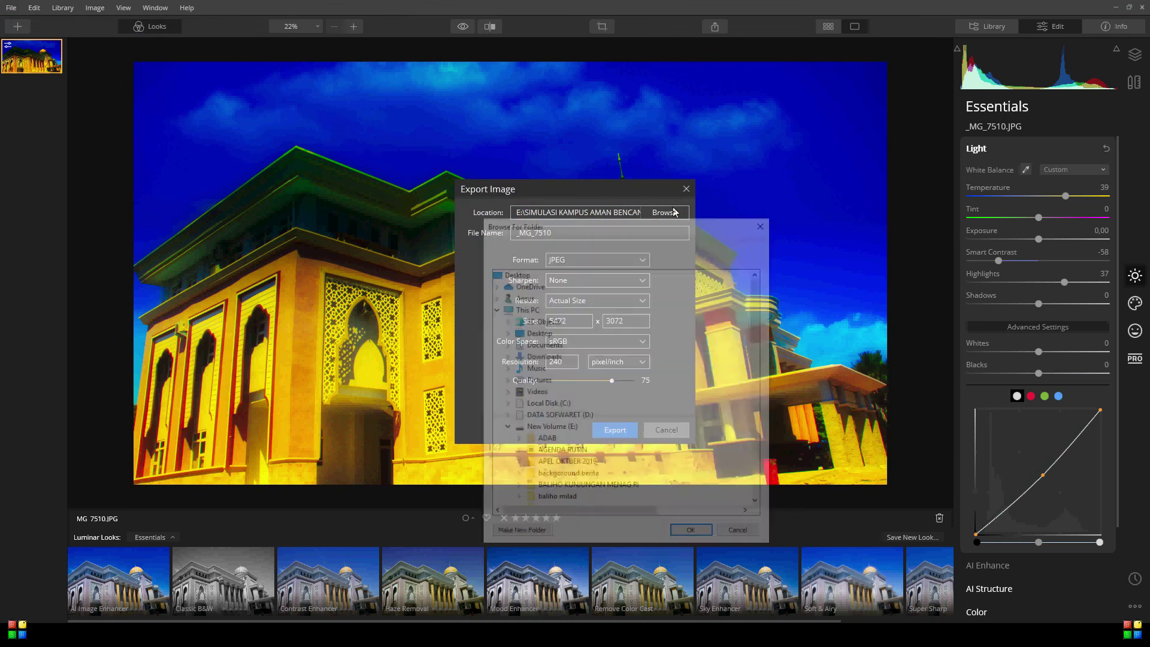
{"action": "double_click", "coordinate": [543, 380]}
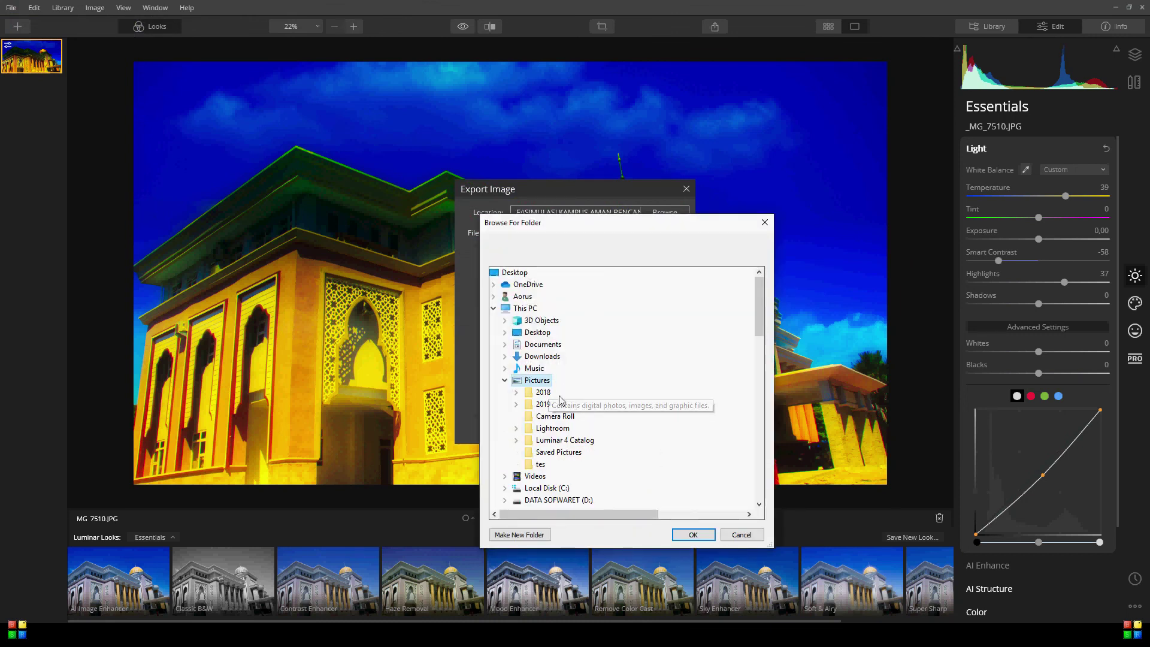
{"action": "left_click", "coordinate": [692, 533]}
{"action": "left_click", "coordinate": [619, 432]}
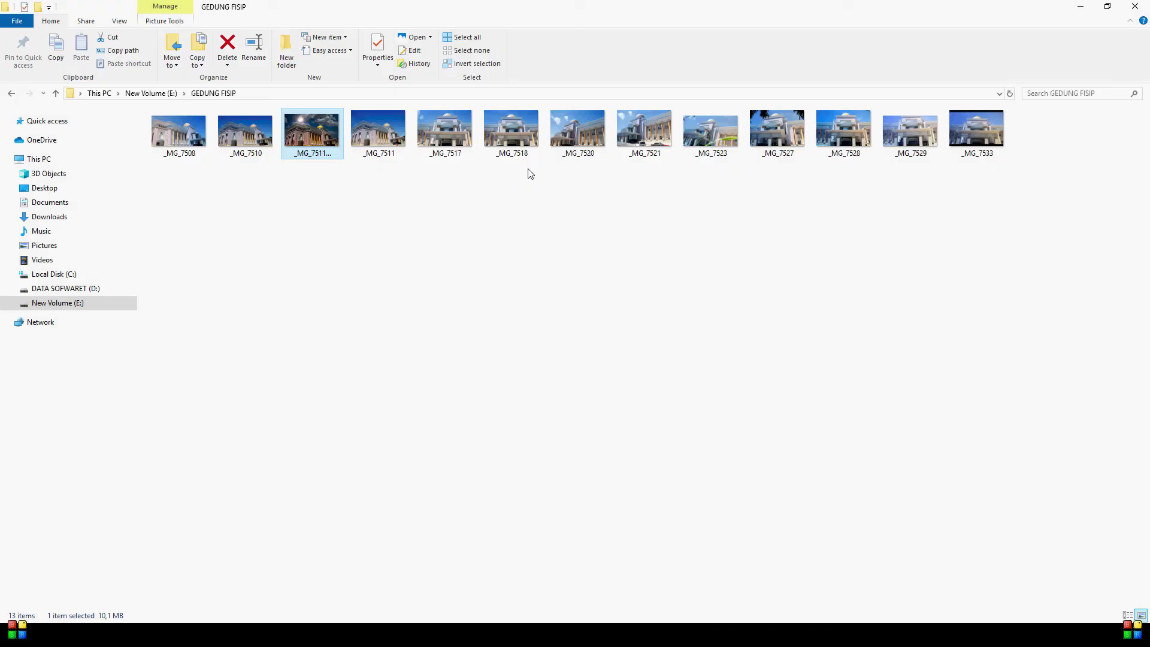
Refresh the GEDUNG FISIP folder view in File Explorer.
{"action": "right_click", "coordinate": [720, 352]}
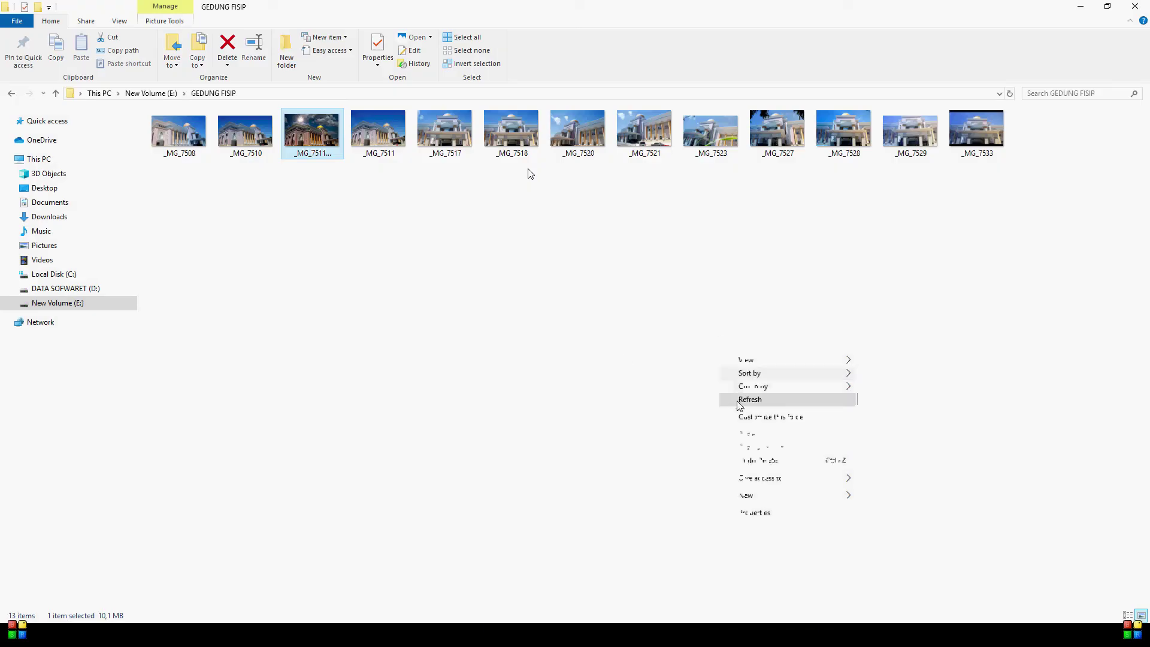
{"action": "left_click", "coordinate": [750, 400]}
{"action": "key", "text": "F10"}
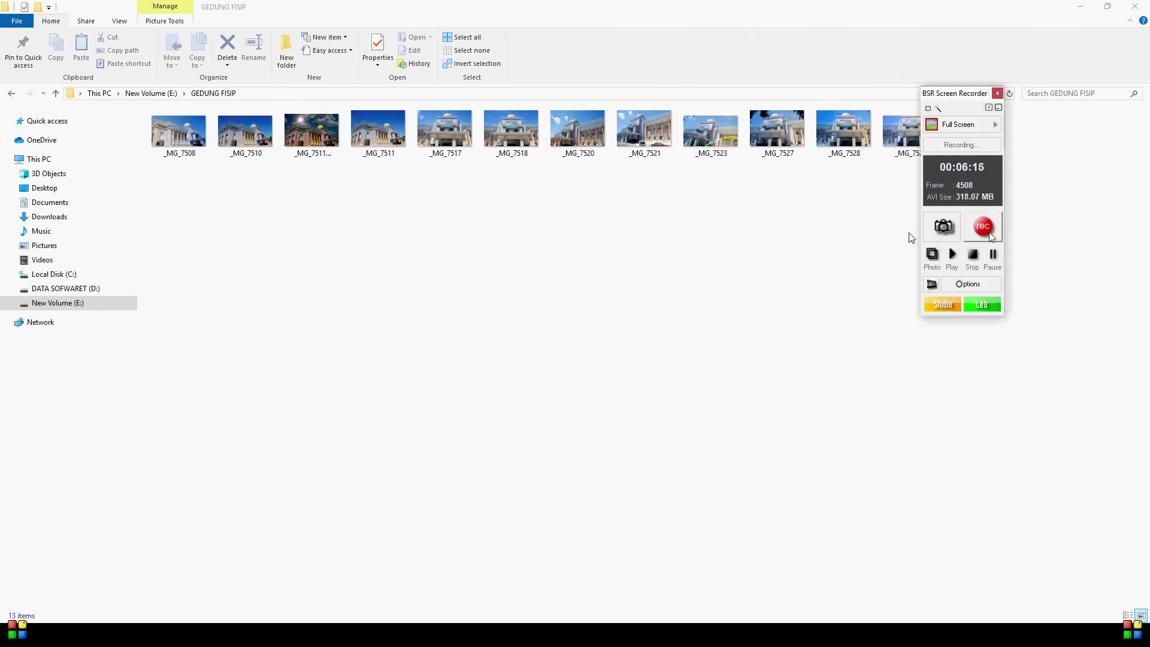